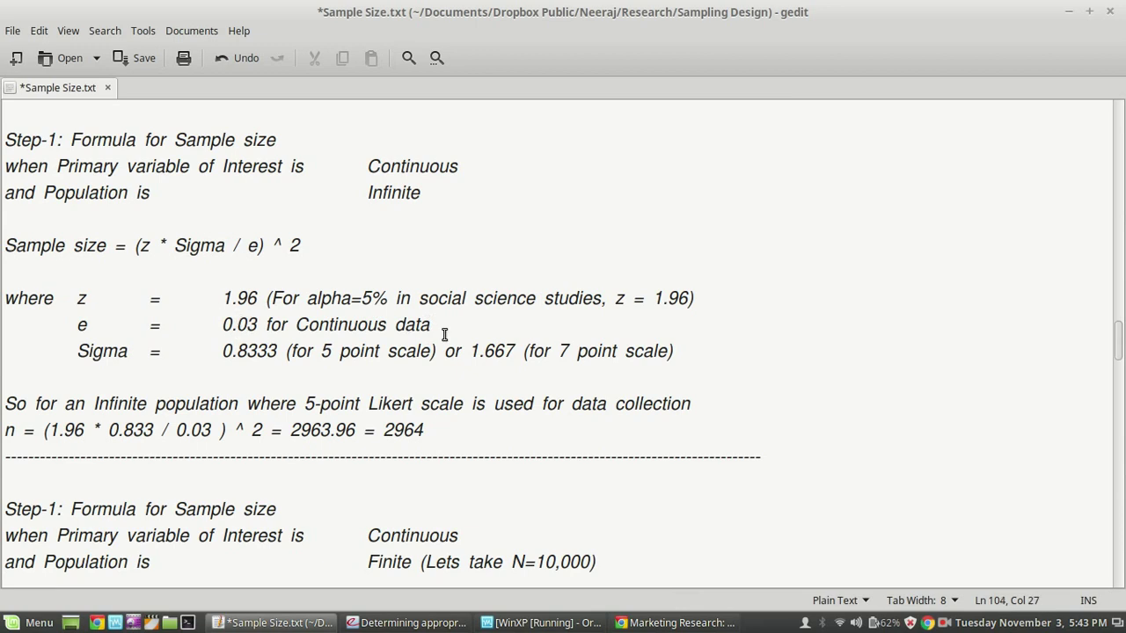
Review the worked sample-size calculation for an infinite population with 5-point Likert data in Sample Size.txt.
key(Down)
key(ctrl+Right)
key(ctrl+Right)
key(ctrl+Right)
key(ctrl+Right)
key(ctrl+Right)
click(461, 432)
Switch to the Sample Size Calculator workbook in Excel, set e in E3 to 0.15, and check that row's n formula.
click(541, 623)
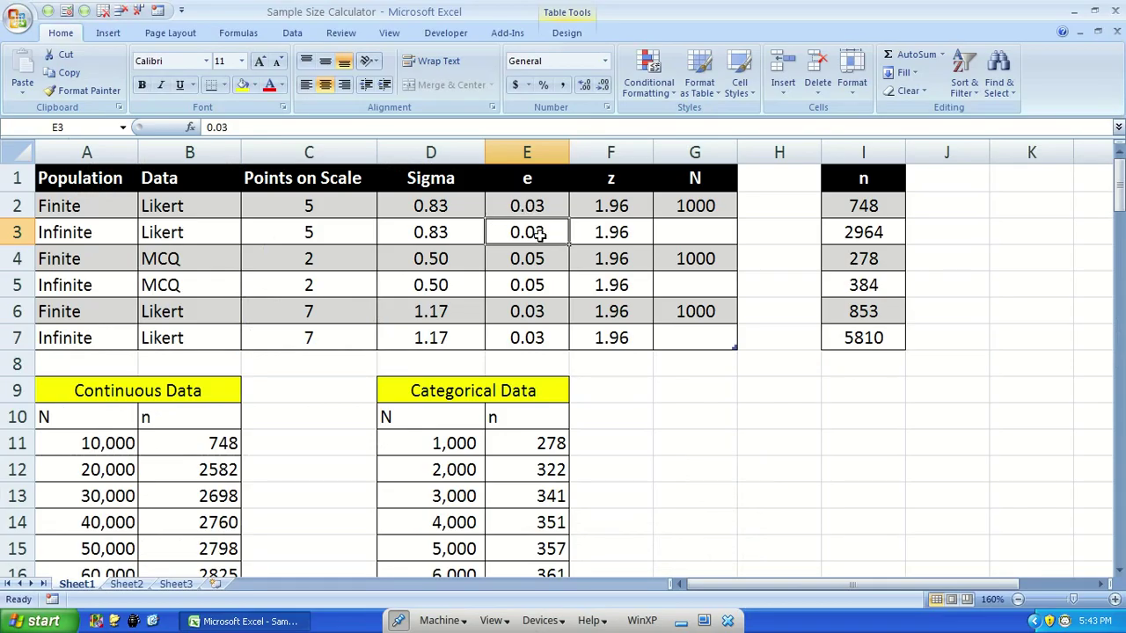
text(.15)
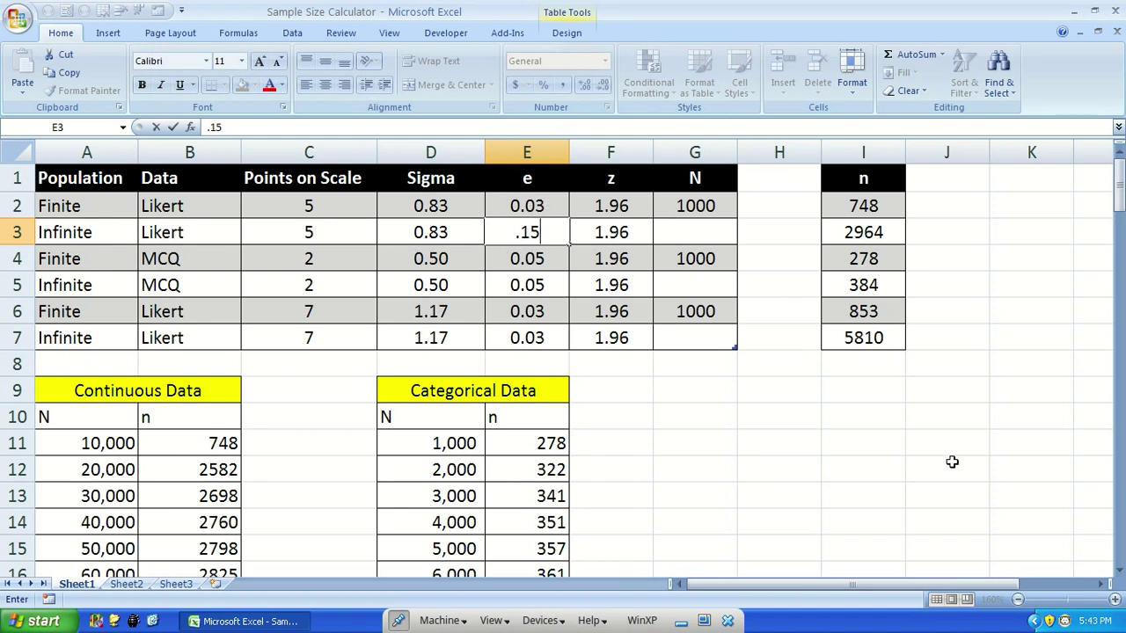
key(ctrl+Return)
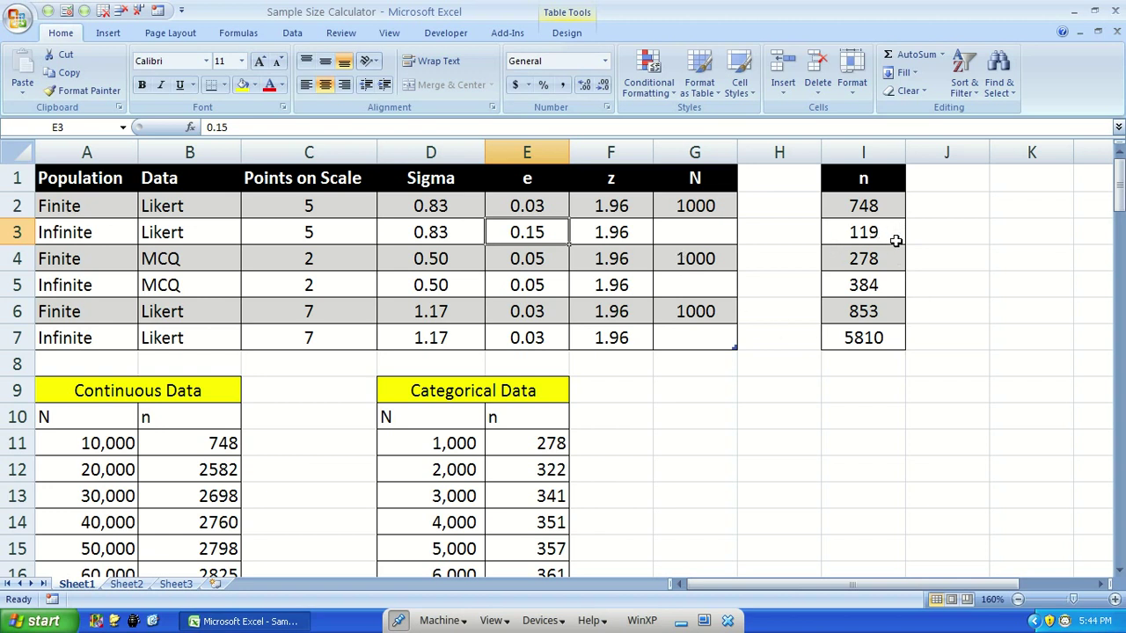
click(345, 229)
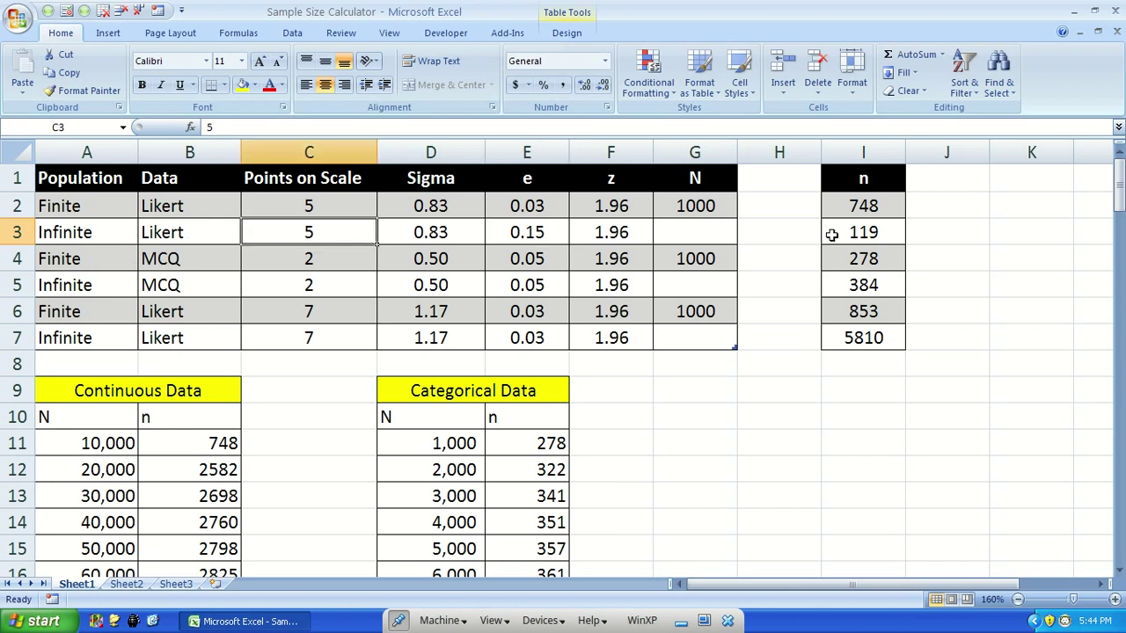
click(859, 232)
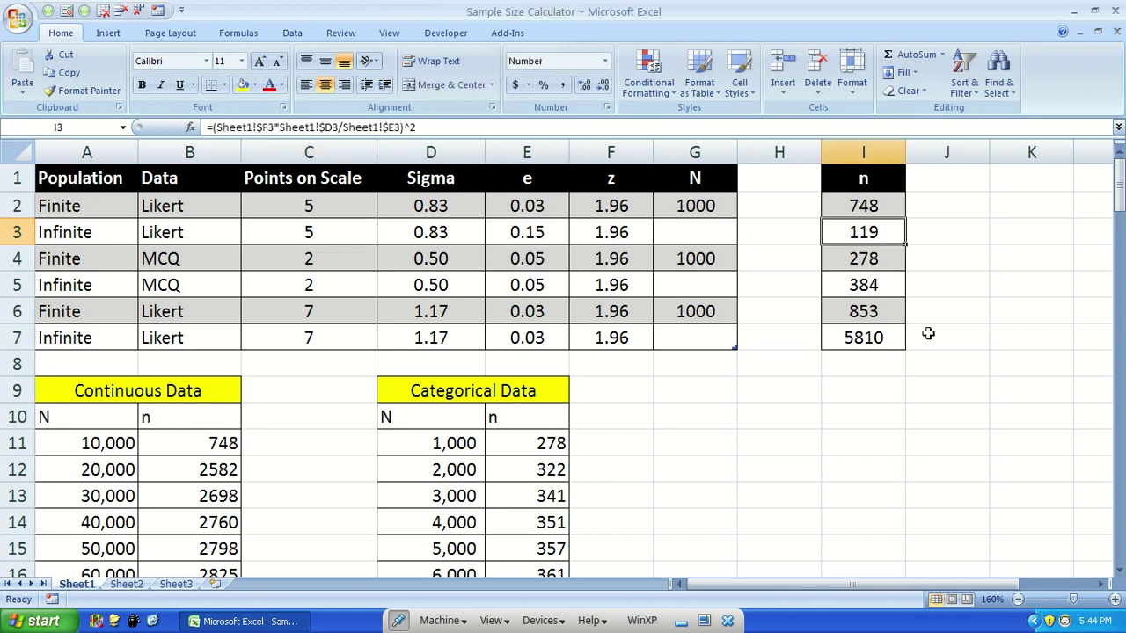
Switch to Chrome and examine the sample-size formulas for estimating a mean in the Research Methodology book, from page 175 to page 178.
click(681, 622)
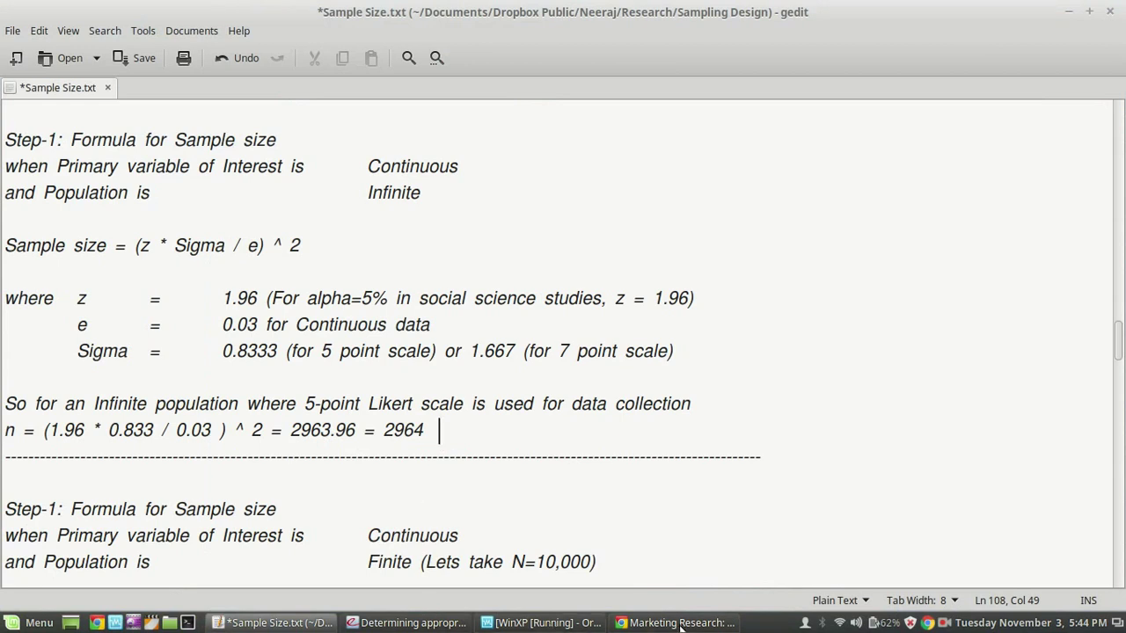
click(682, 623)
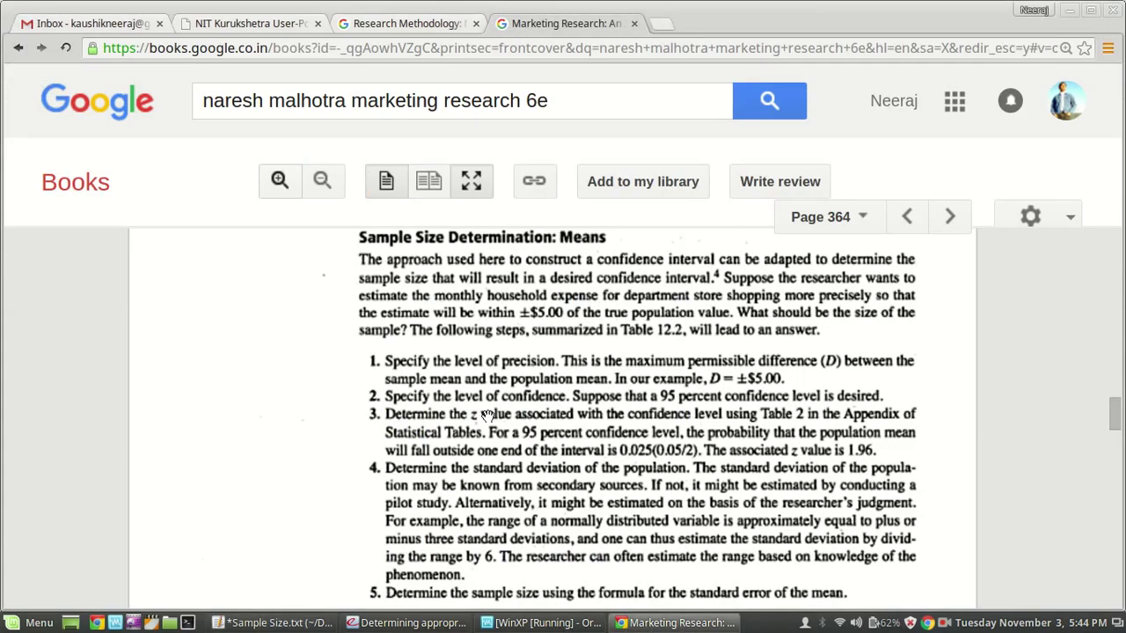
click(406, 22)
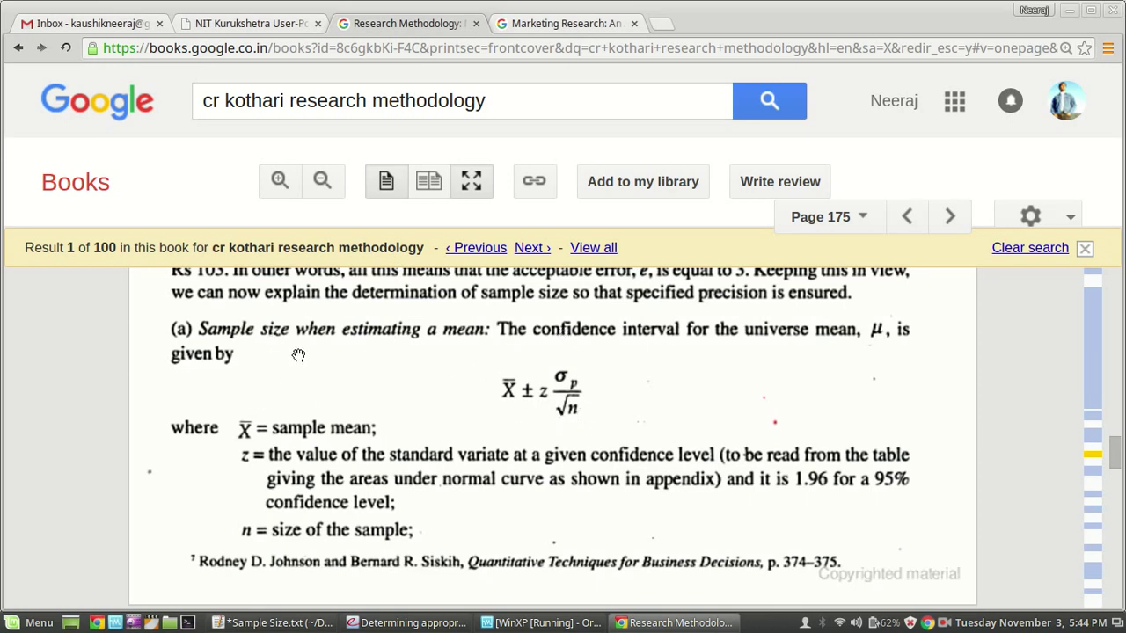
scroll(510, 363, down, 5)
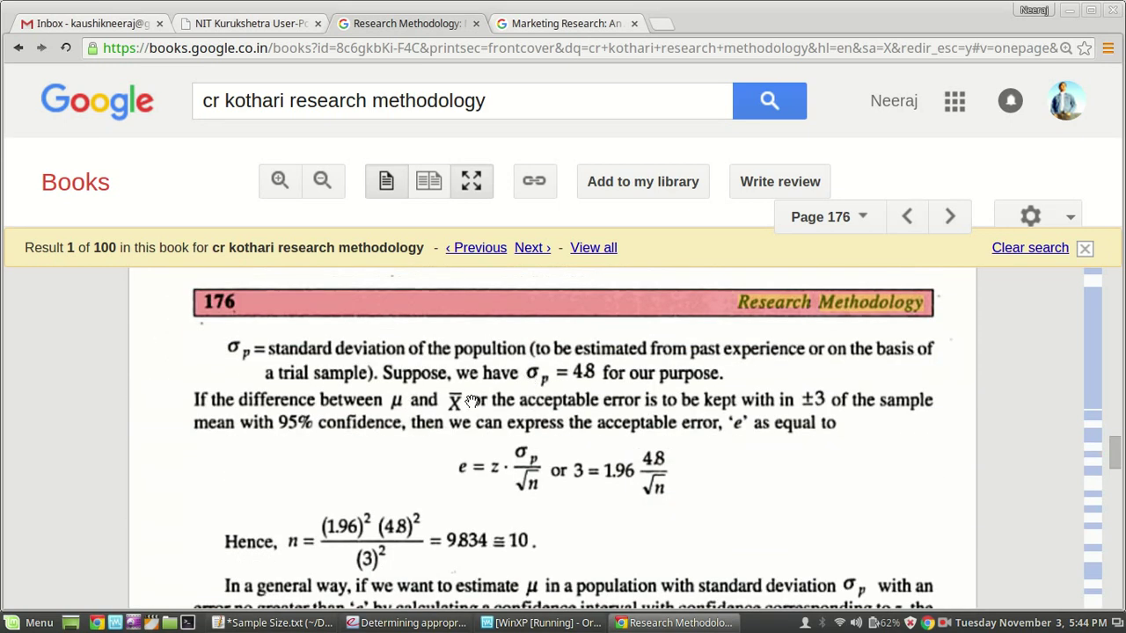
scroll(486, 399, down, 2)
scroll(656, 417, up, 1)
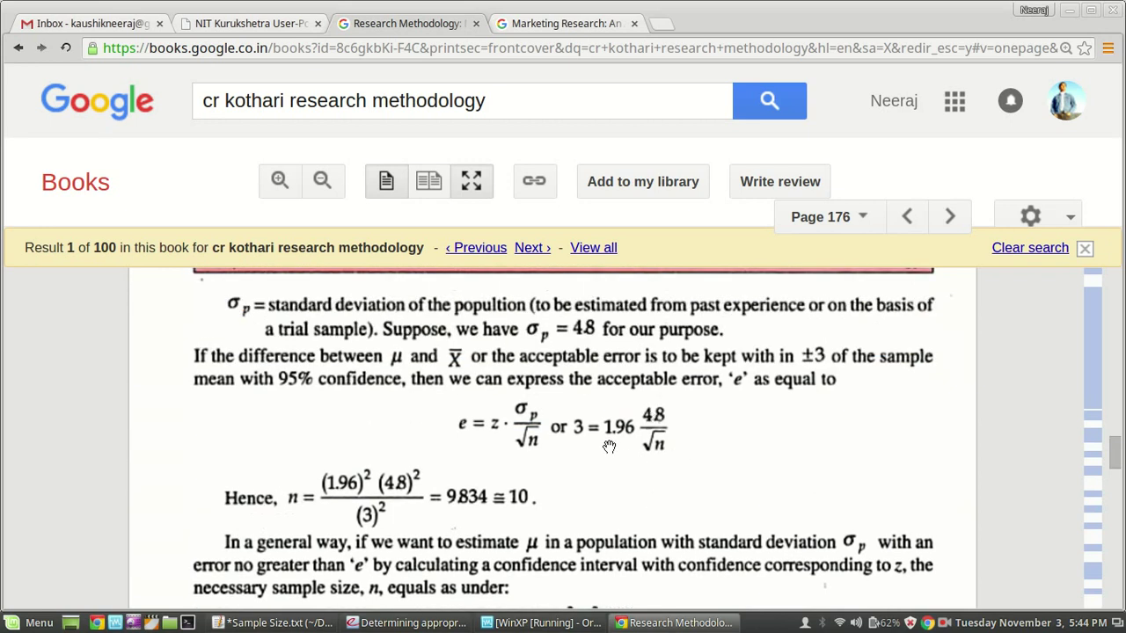
scroll(612, 447, down, 6)
scroll(612, 447, down, 10)
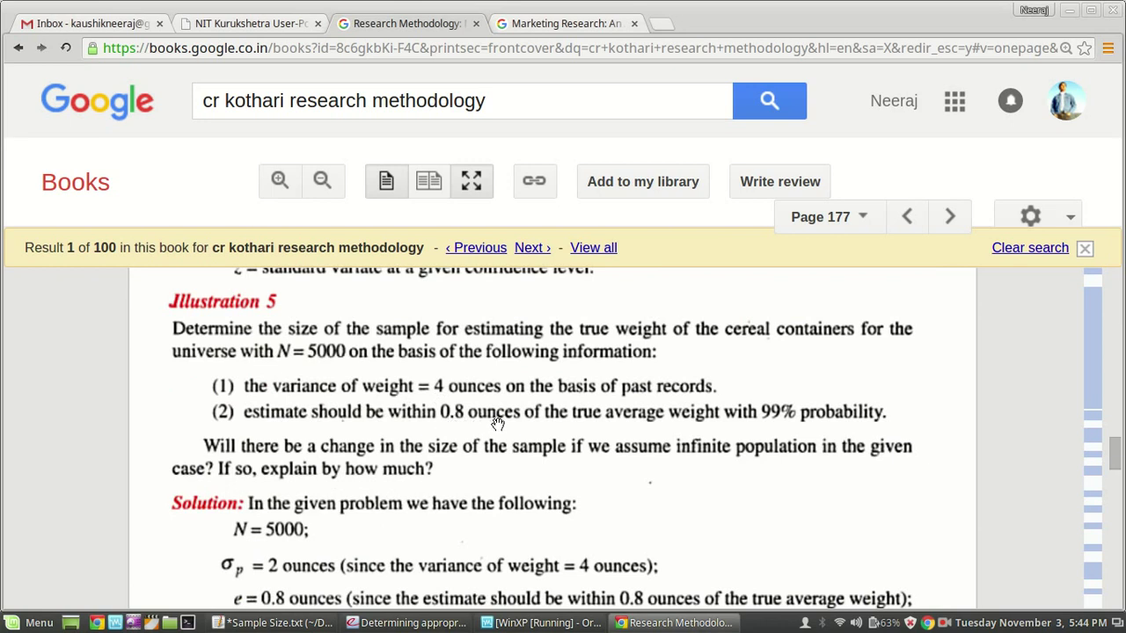
scroll(498, 425, down, 6)
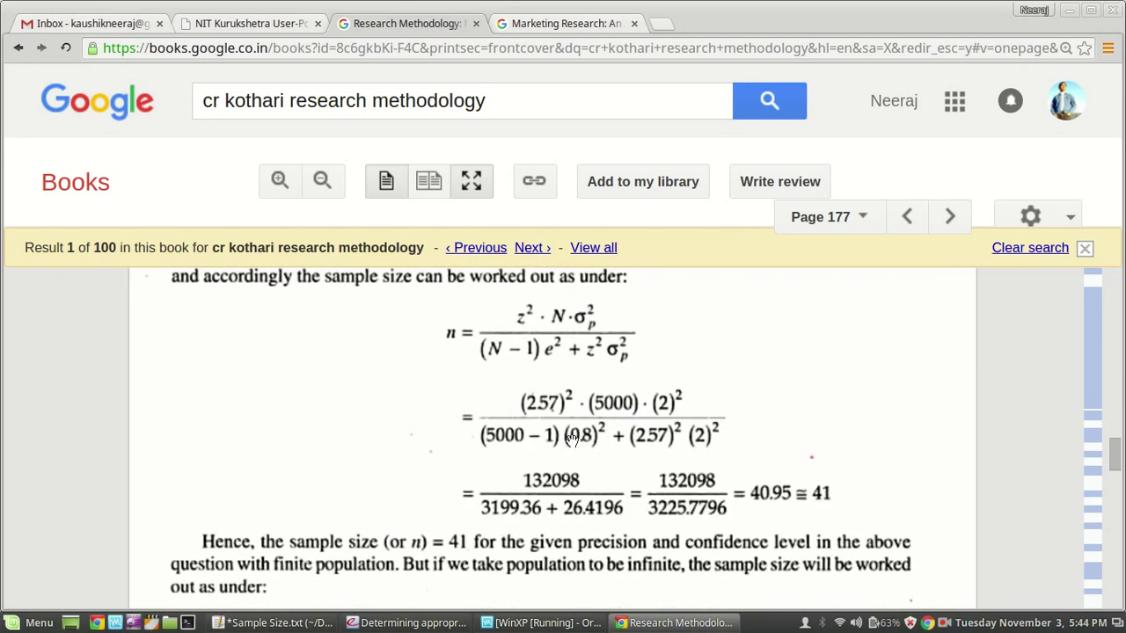
scroll(780, 458, down, 6)
scroll(650, 446, down, 4)
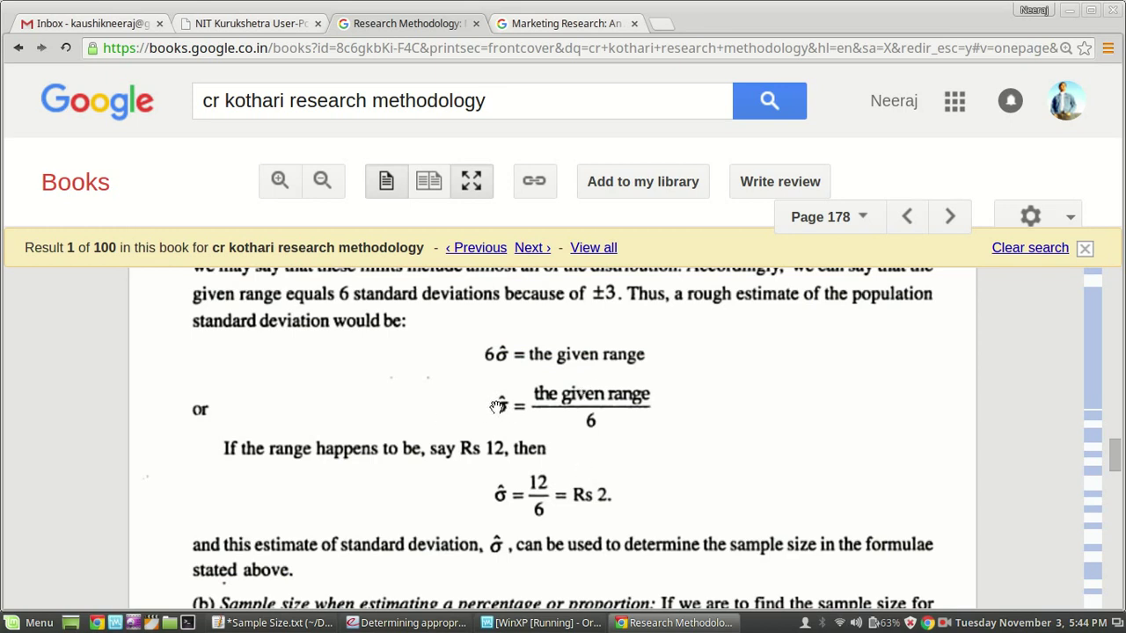
Examine the sample-size formulas for estimating a proportion and Illustrations 6 and 7 on pages 178 to 180.
scroll(597, 410, down, 3)
scroll(598, 409, down, 6)
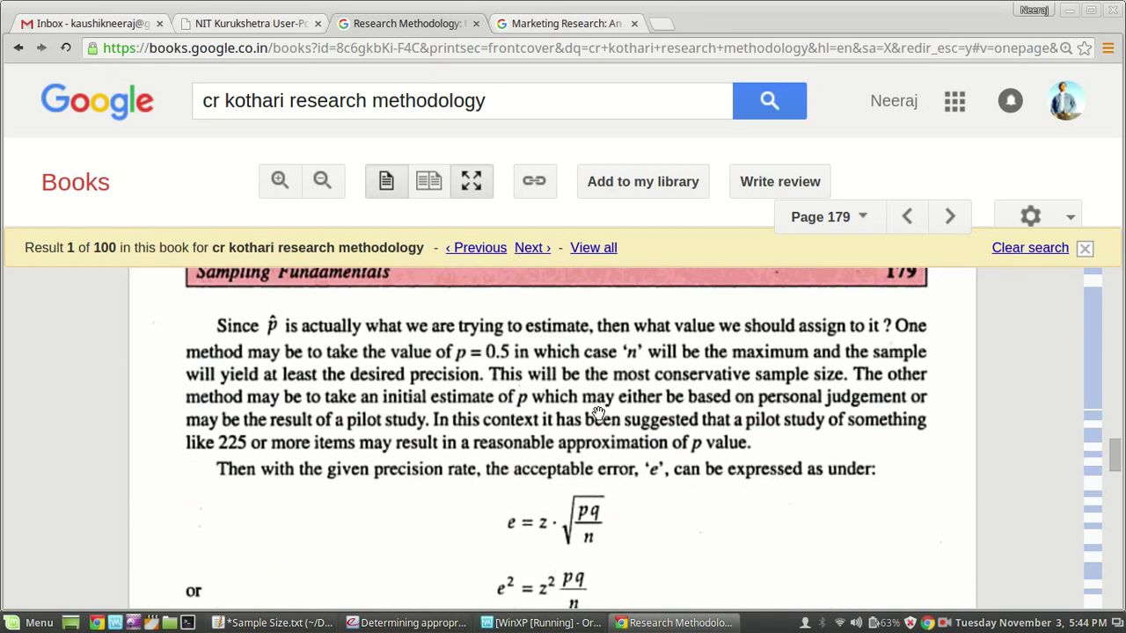
scroll(597, 409, down, 3)
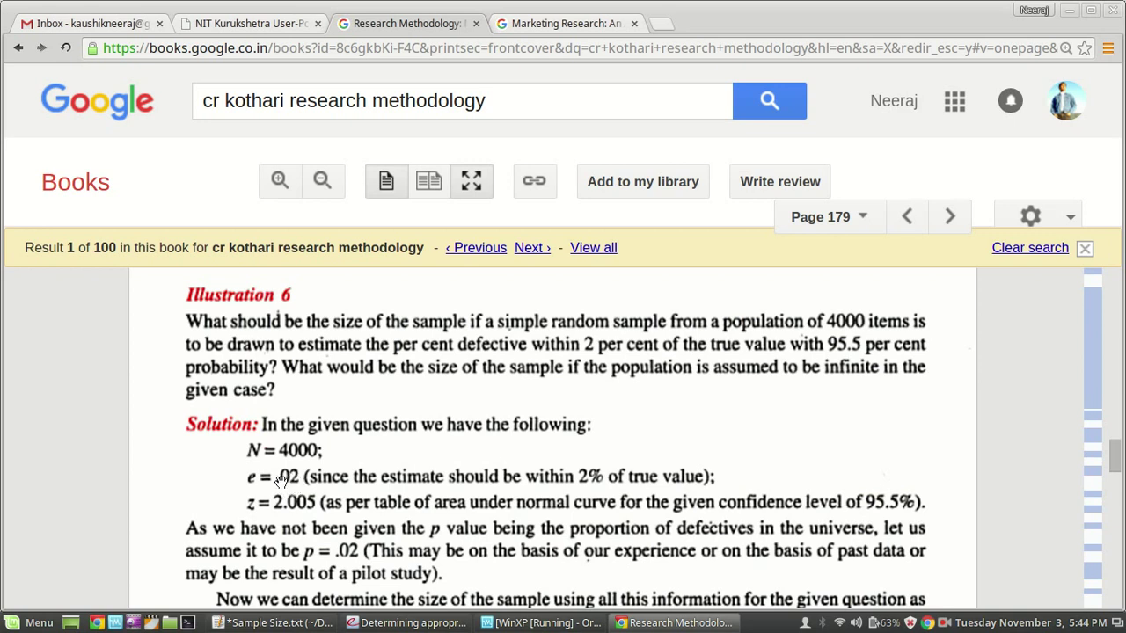
scroll(605, 464, down, 6)
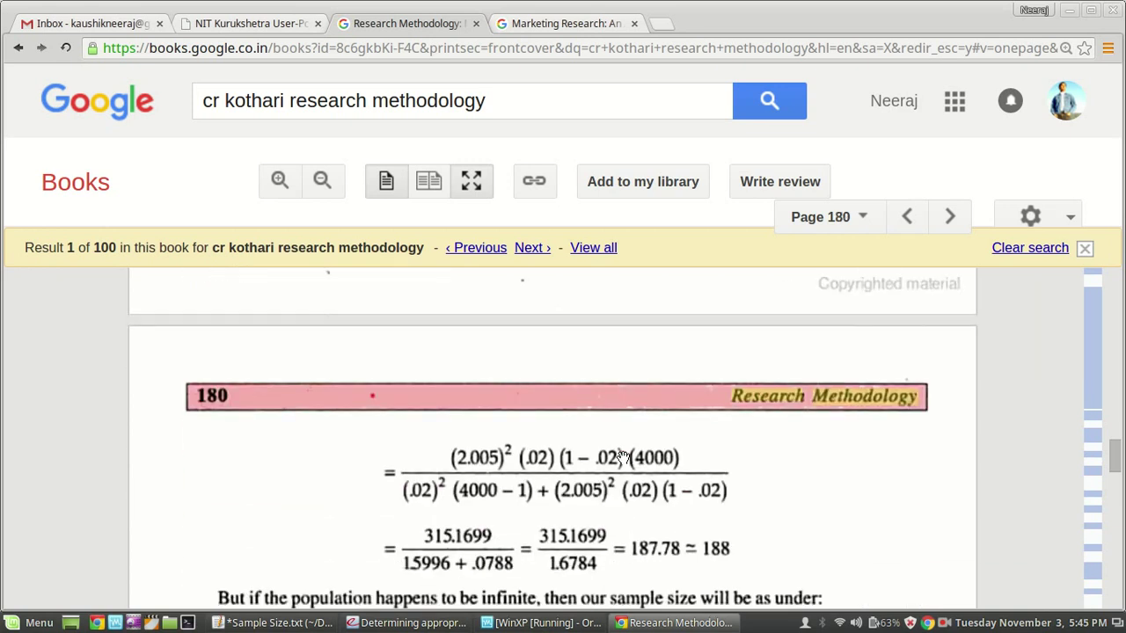
scroll(638, 464, up, 1)
scroll(629, 472, down, 4)
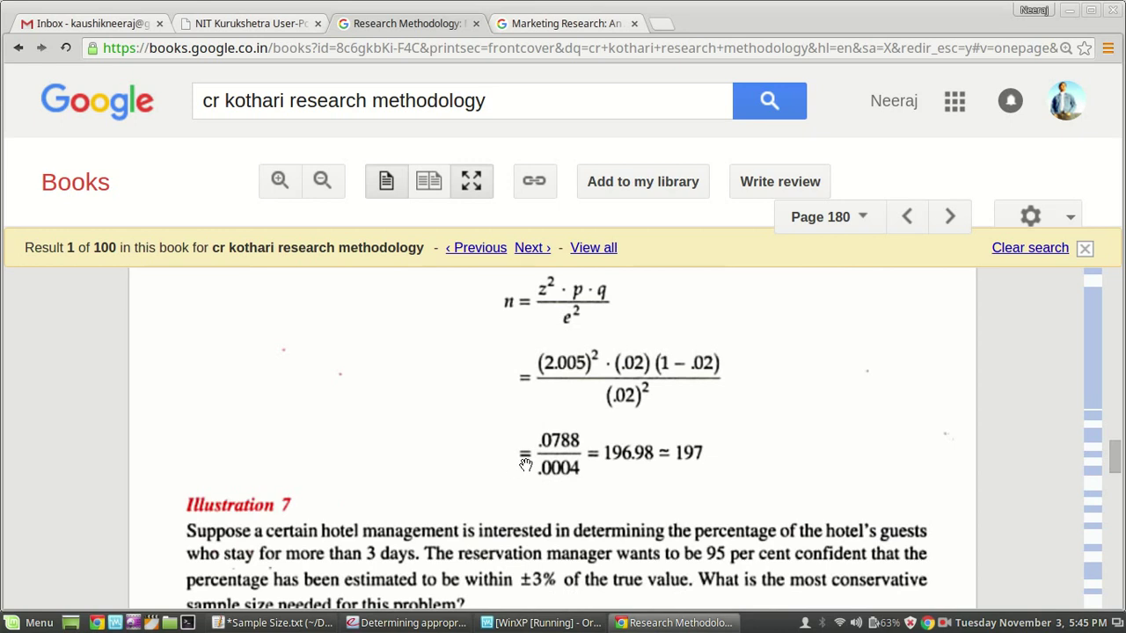
scroll(526, 466, down, 5)
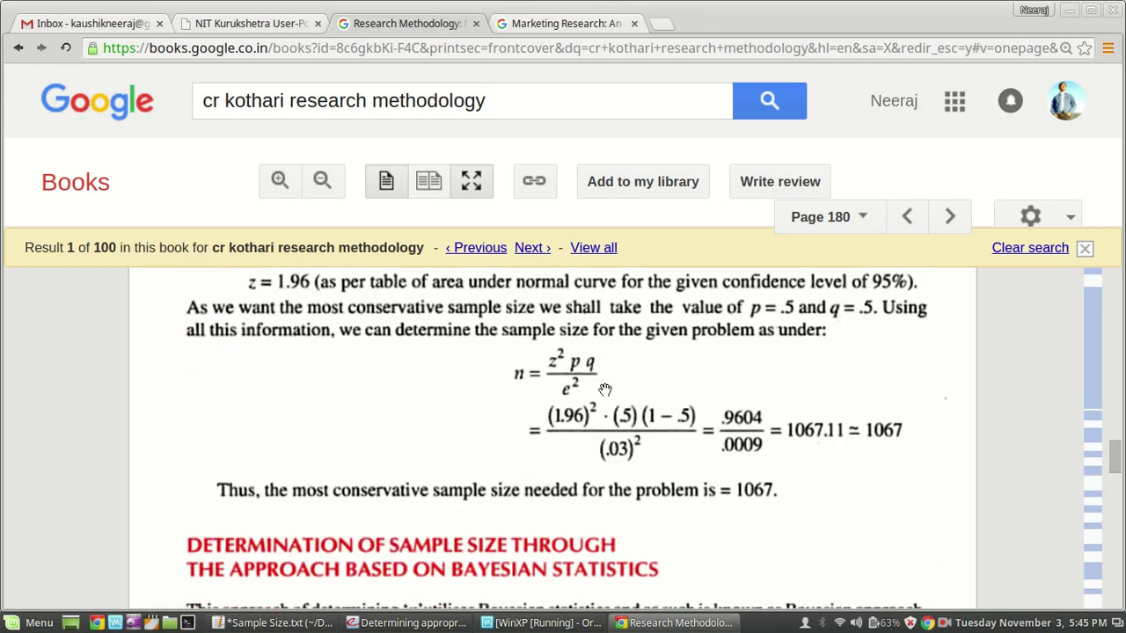
scroll(595, 396, up, 1)
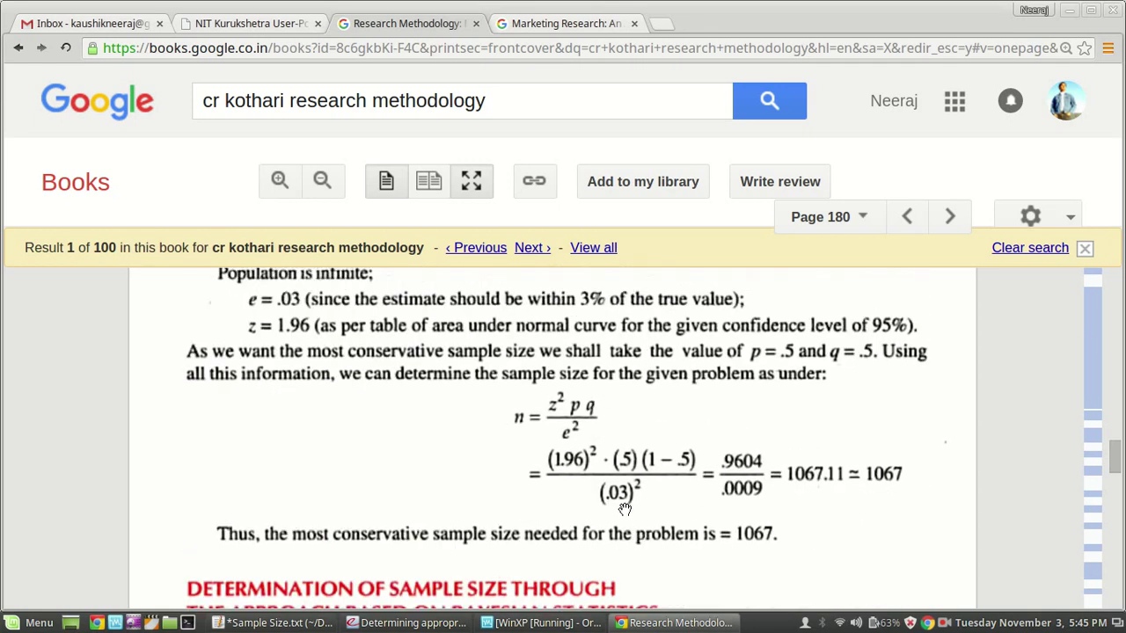
scroll(624, 508, up, 2)
scroll(711, 437, up, 1)
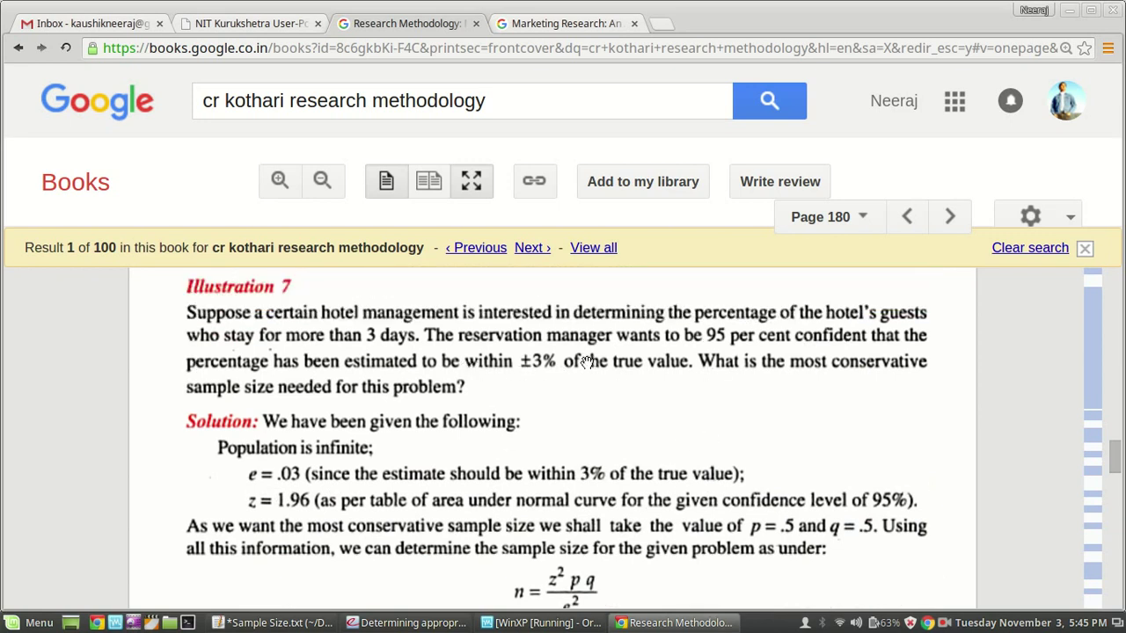
Consult the Marketing Research book's section on sample size for means and the margin-of-error explanation on page 4 of Determining appropriate Sample-Size.pdf.
click(560, 23)
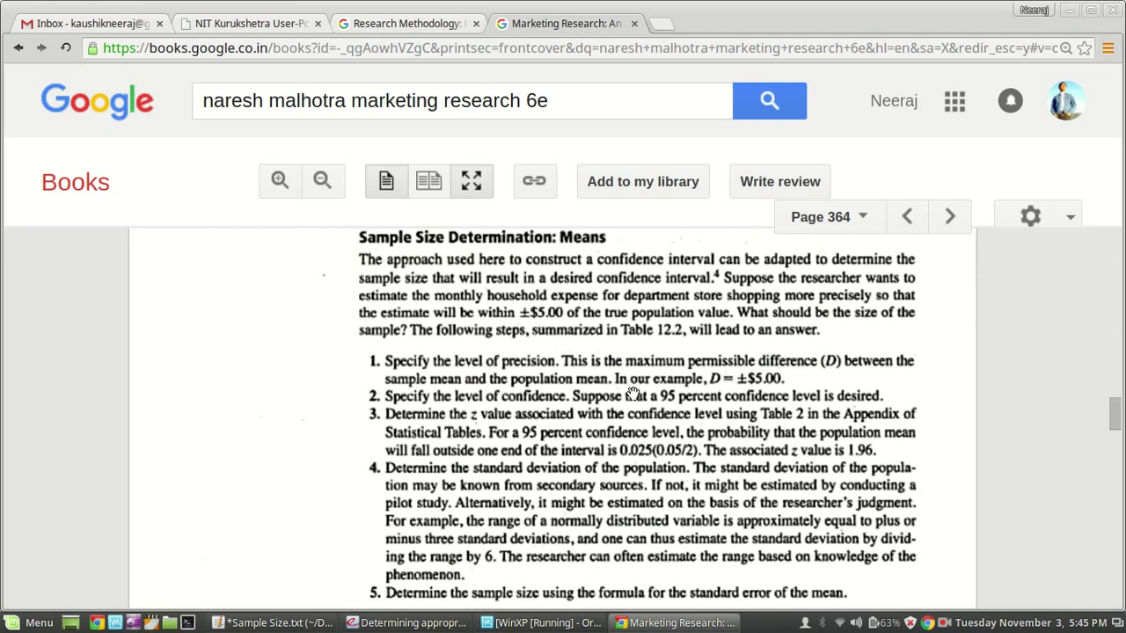
click(413, 622)
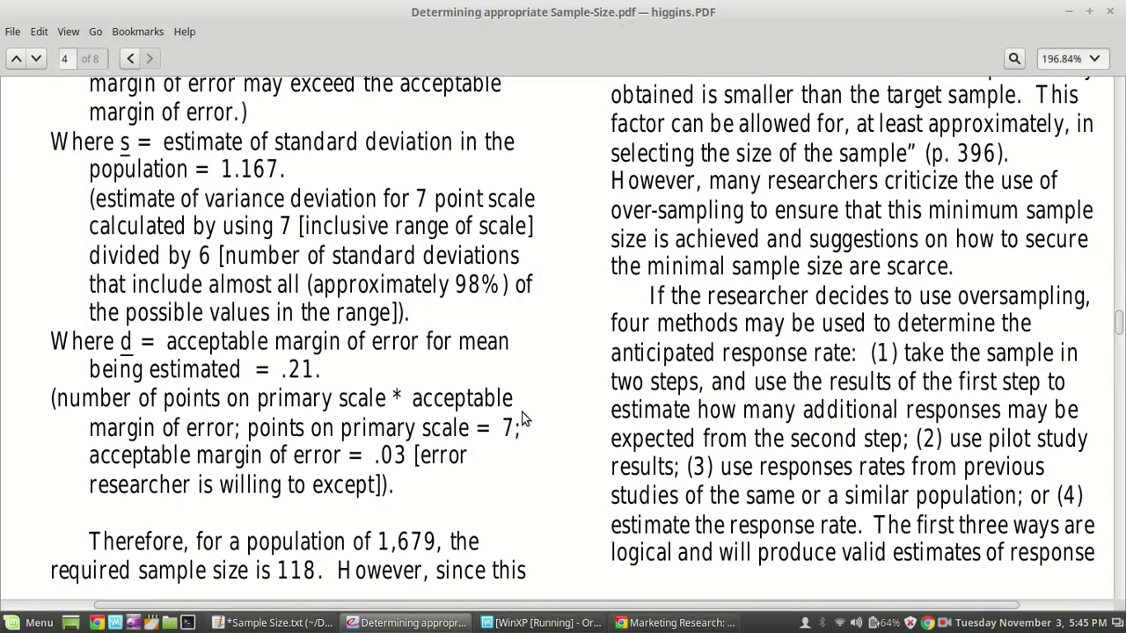
scroll(483, 401, up, 10)
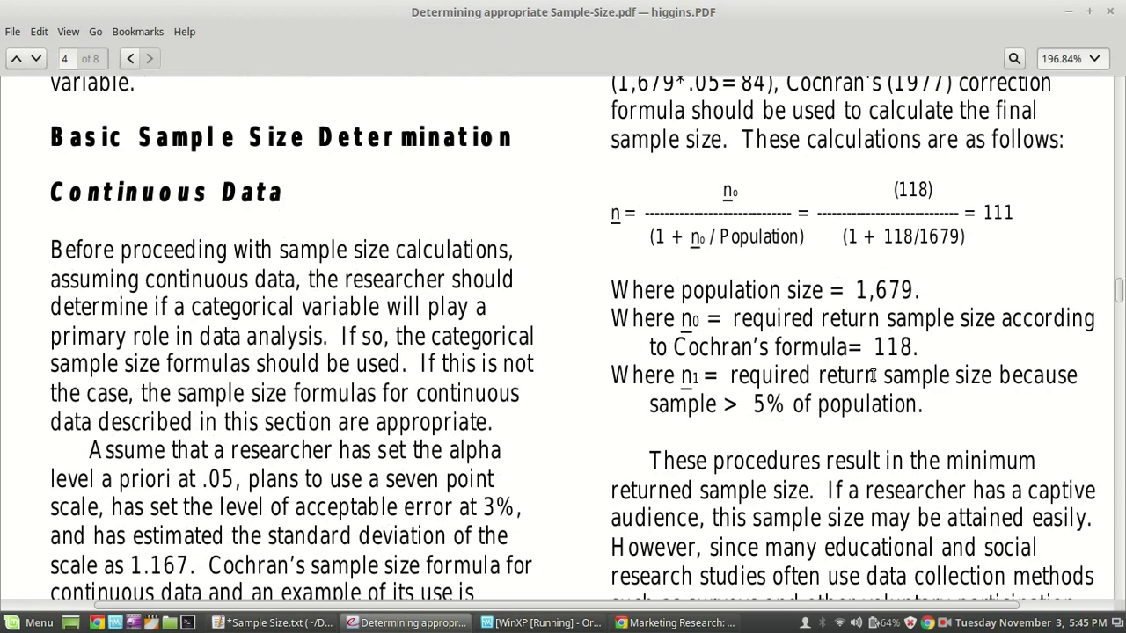
scroll(873, 375, left, 3)
scroll(939, 387, down, 5)
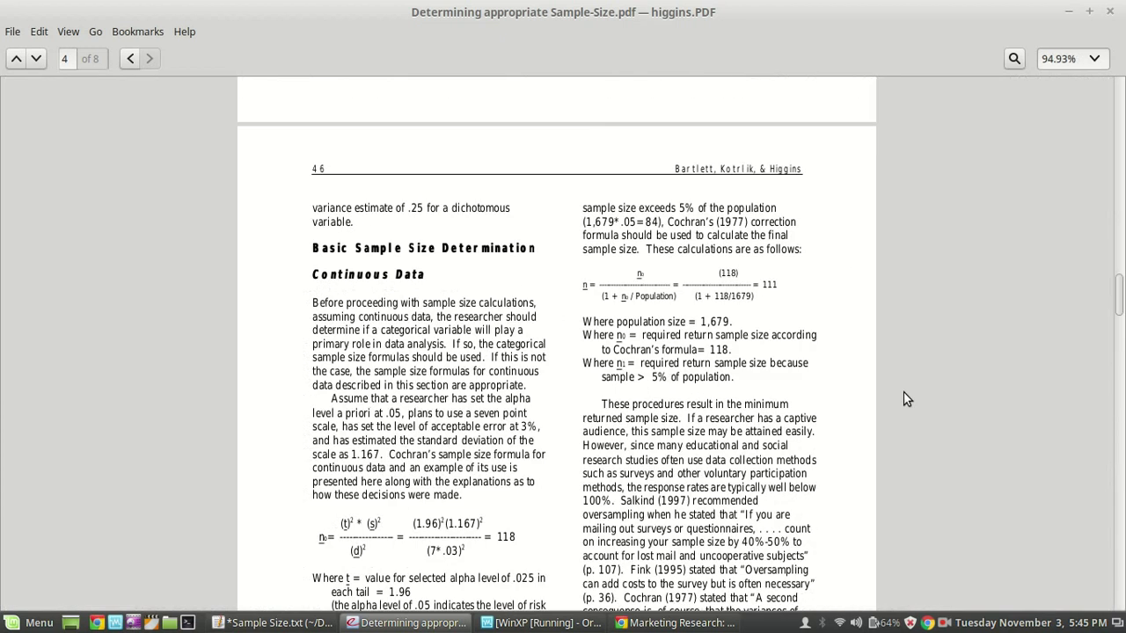
key(ctrl+Home)
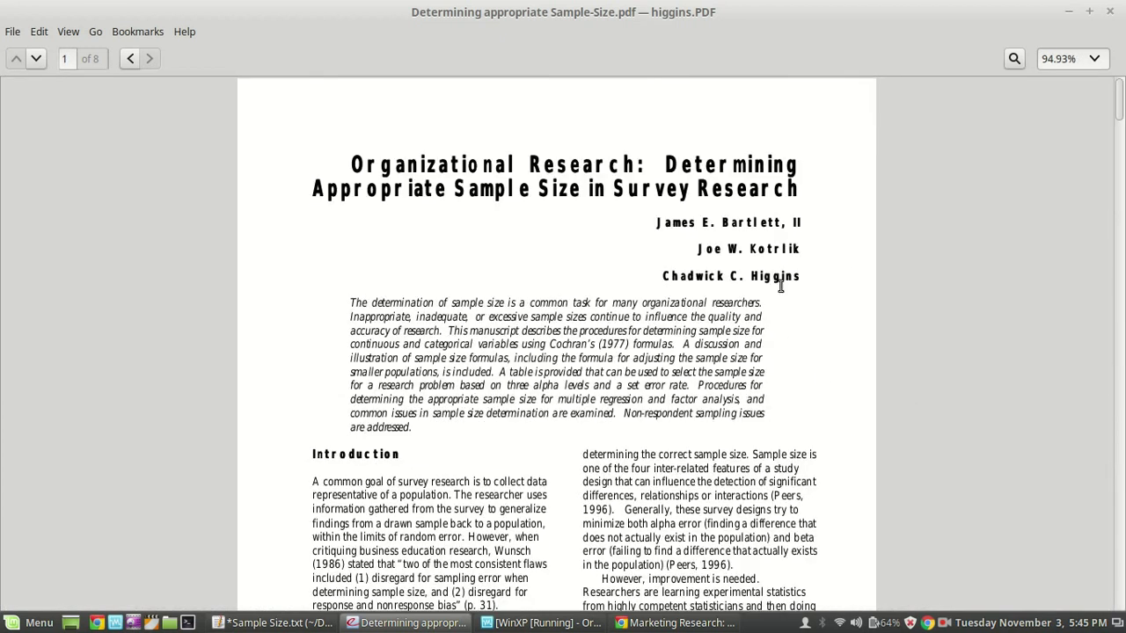
scroll(783, 280, down, 20)
scroll(786, 287, down, 10)
scroll(467, 306, down, 4)
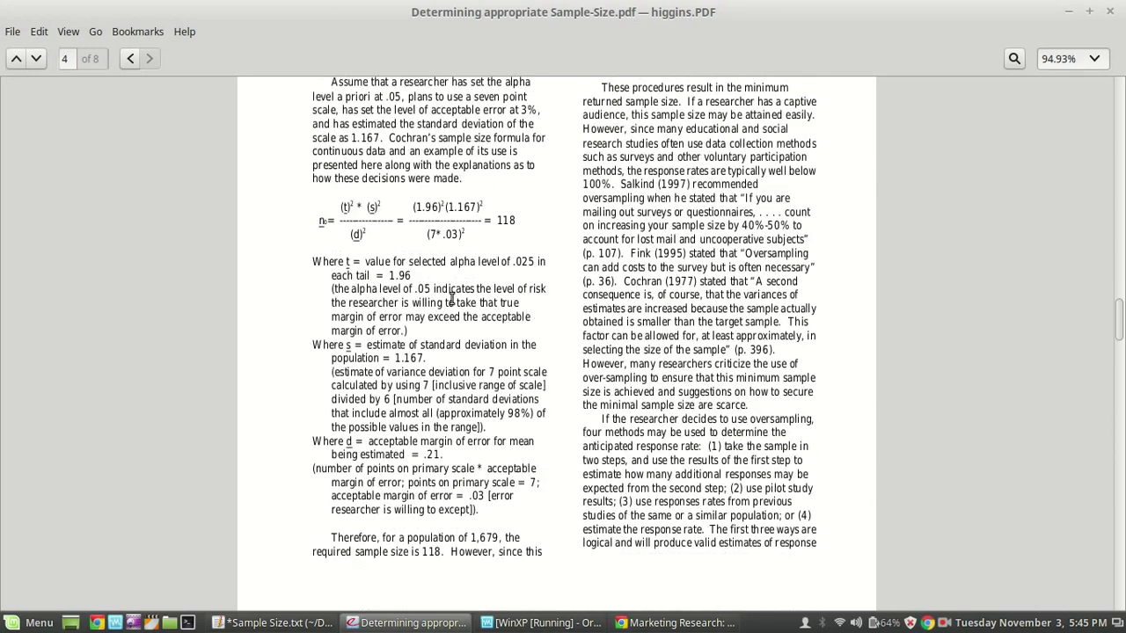
ctrl+scroll(442, 306, up, 3)
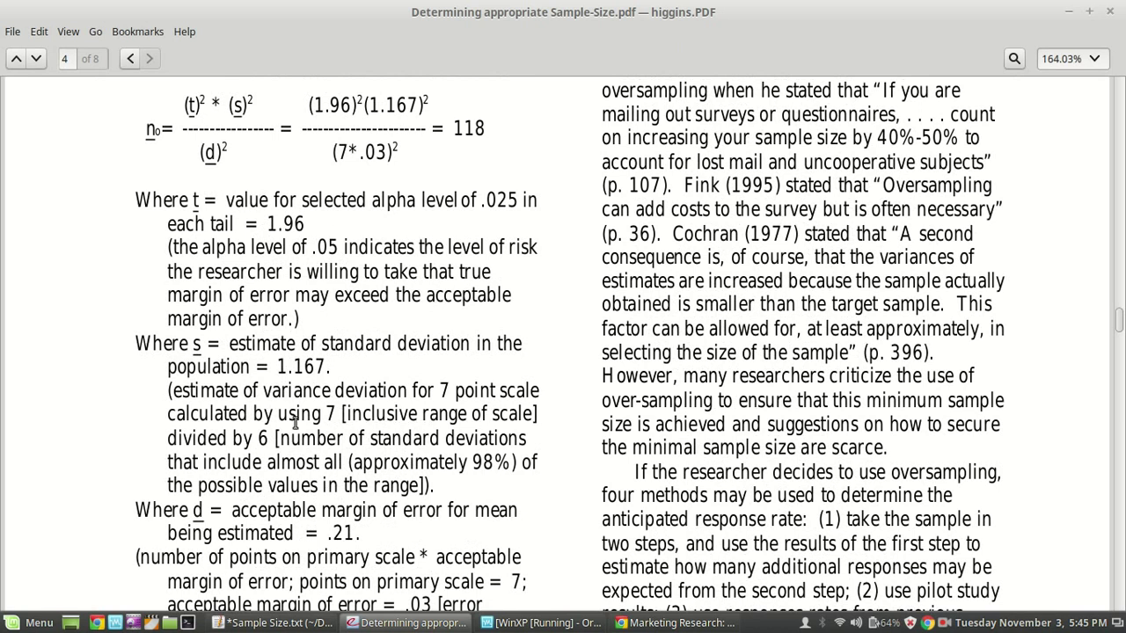
scroll(324, 461, down, 1)
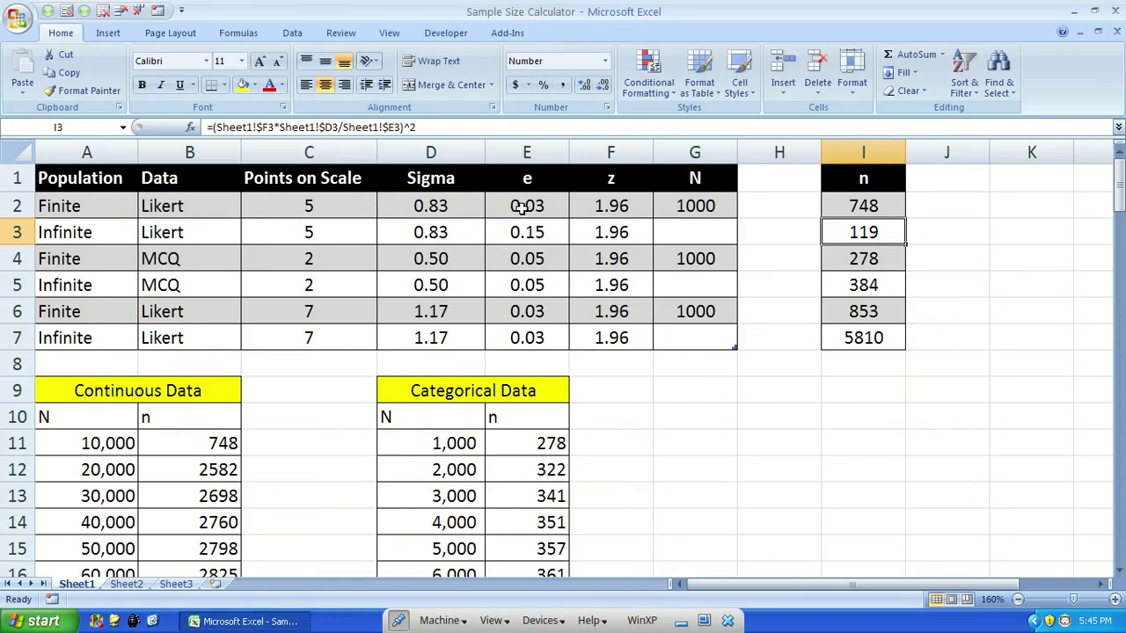
Copy the 0.15 error value from E3 into E2 for the finite 5-point Likert row of the Excel workbook.
click(527, 208)
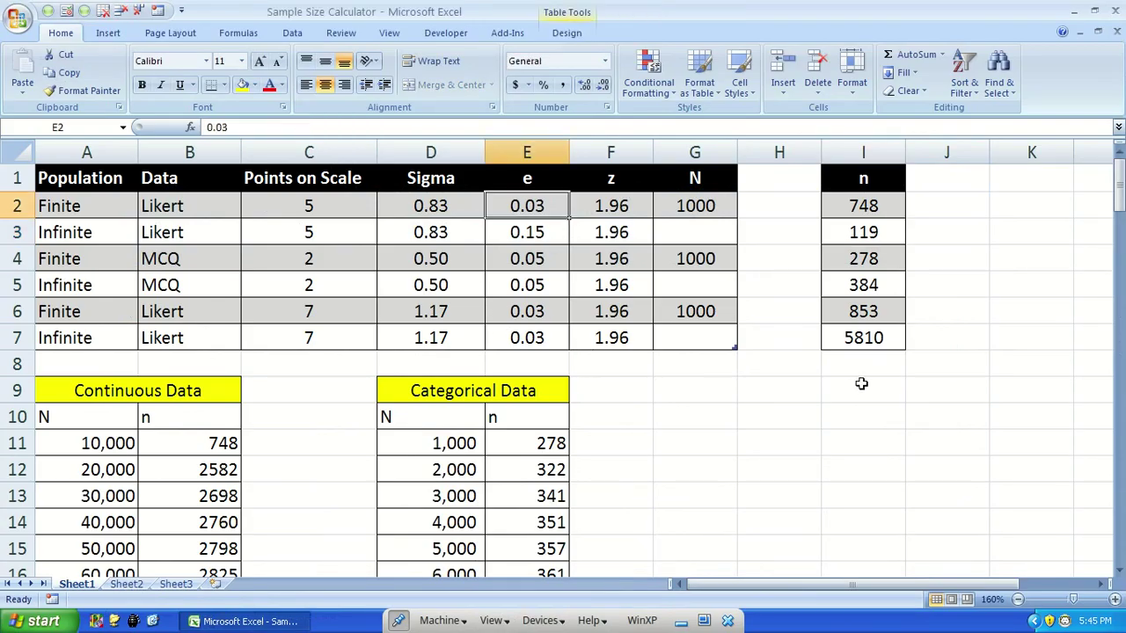
key(Down)
key(ctrl+c)
key(Up)
key(Return)
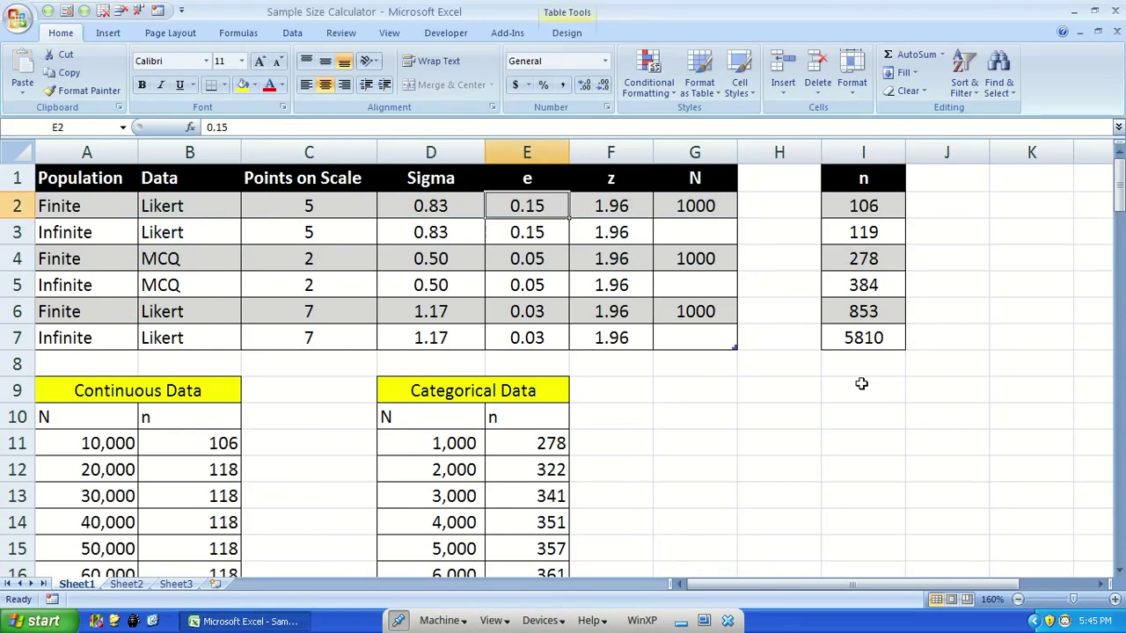
Examine the sample sizes listed for each population size in the Continuous Data table.
click(123, 443)
scroll(140, 460, down, 4)
scroll(170, 347, up, 2)
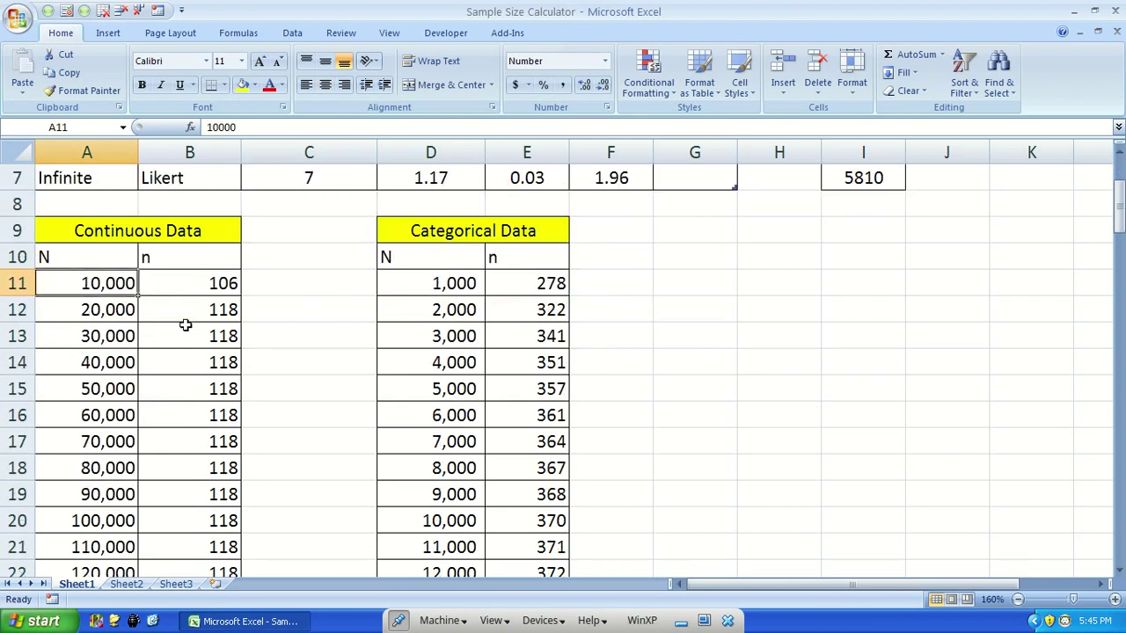
scroll(200, 330, down, 20)
scroll(204, 328, up, 4)
scroll(207, 325, up, 20)
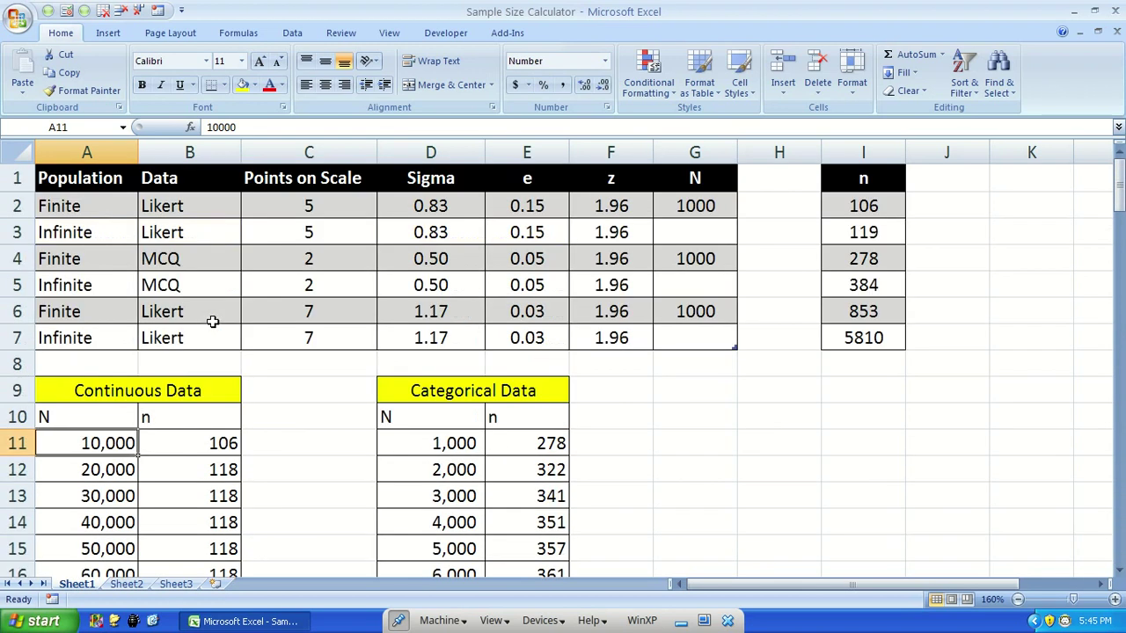
Set the error value e to 0.21 for the finite 7-point Likert row and copy it to the infinite row in E7.
click(525, 313)
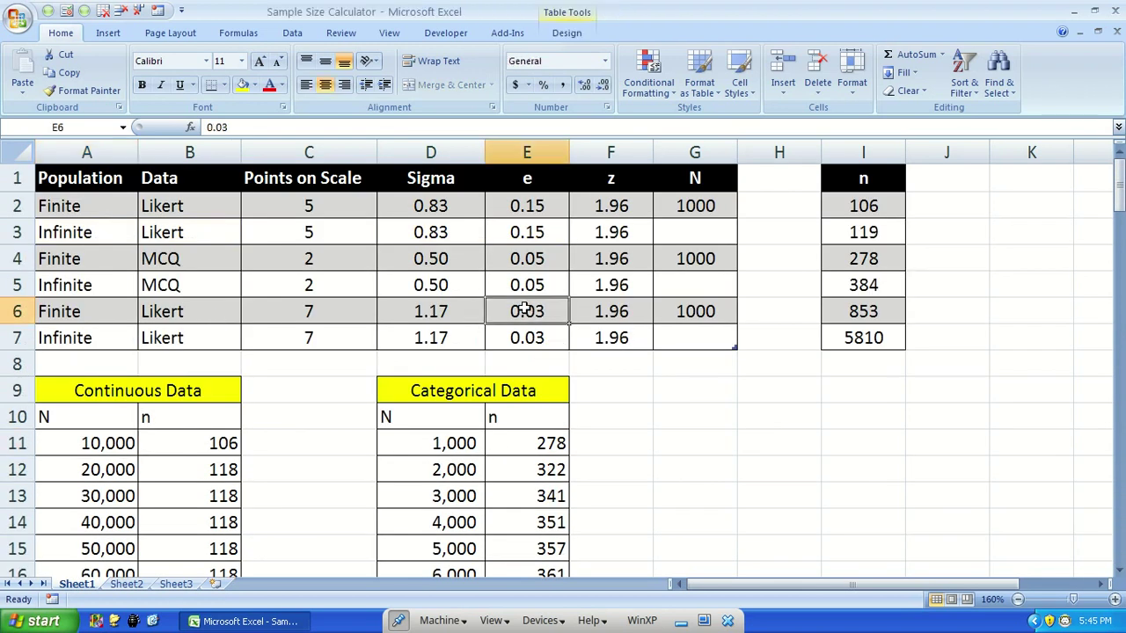
click(884, 284)
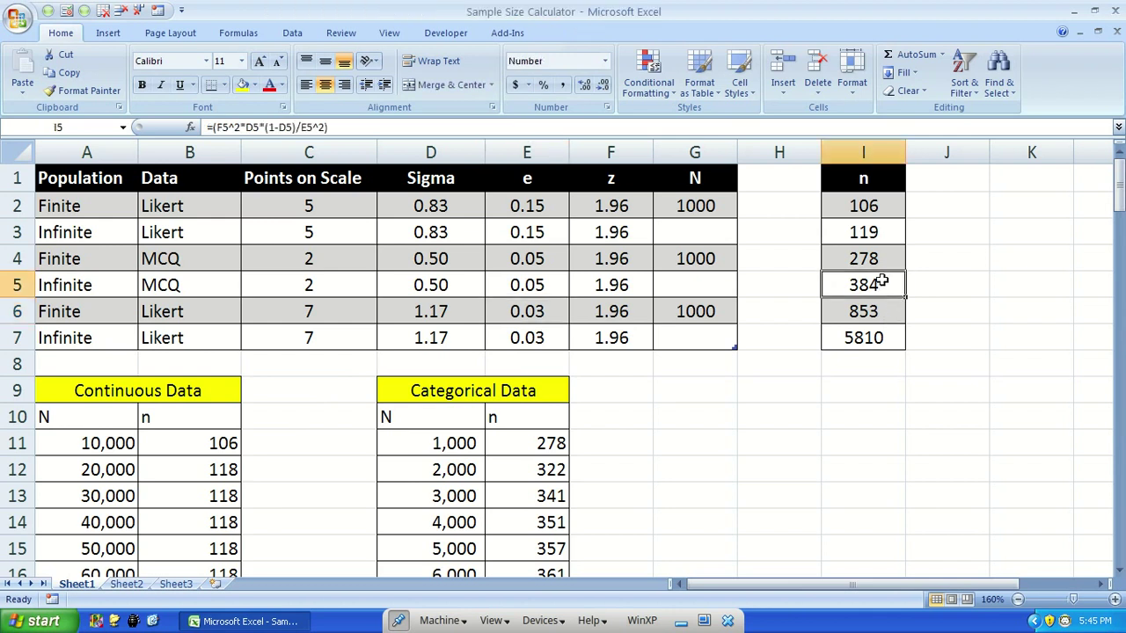
click(512, 309)
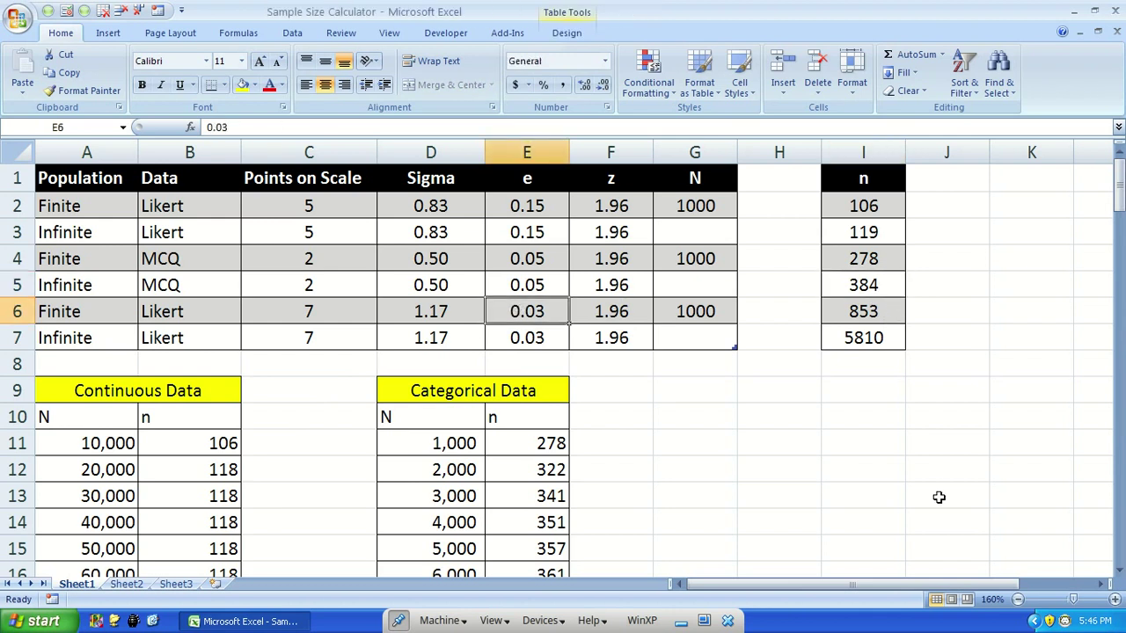
text(.21)
key(Return)
key(Up)
key(ctrl+c)
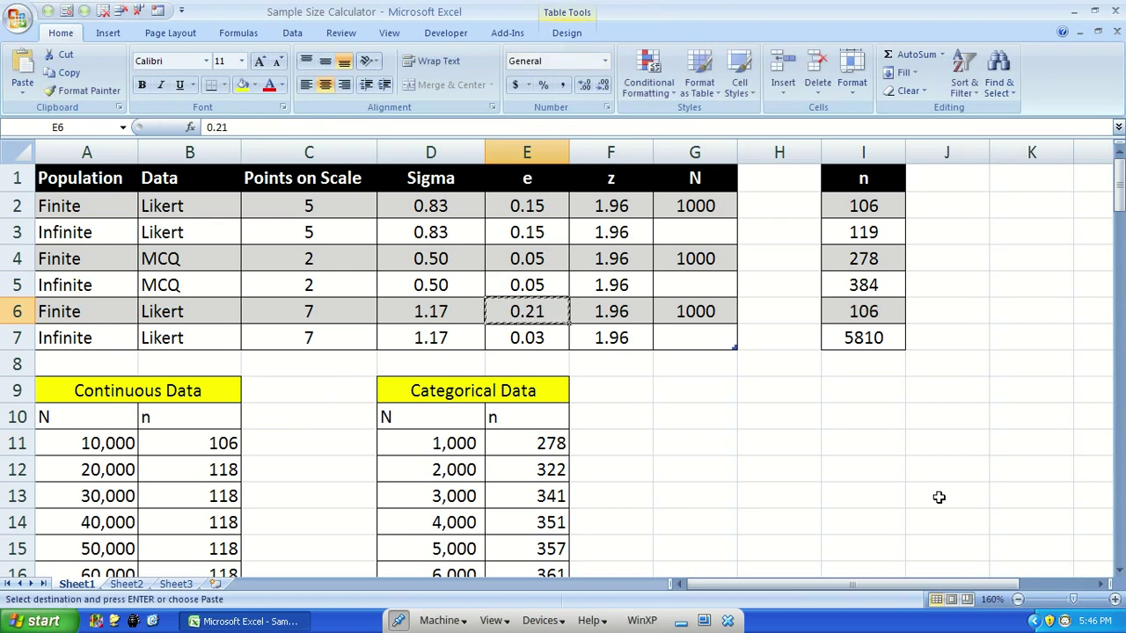
key(shift+Down)
key(Return)
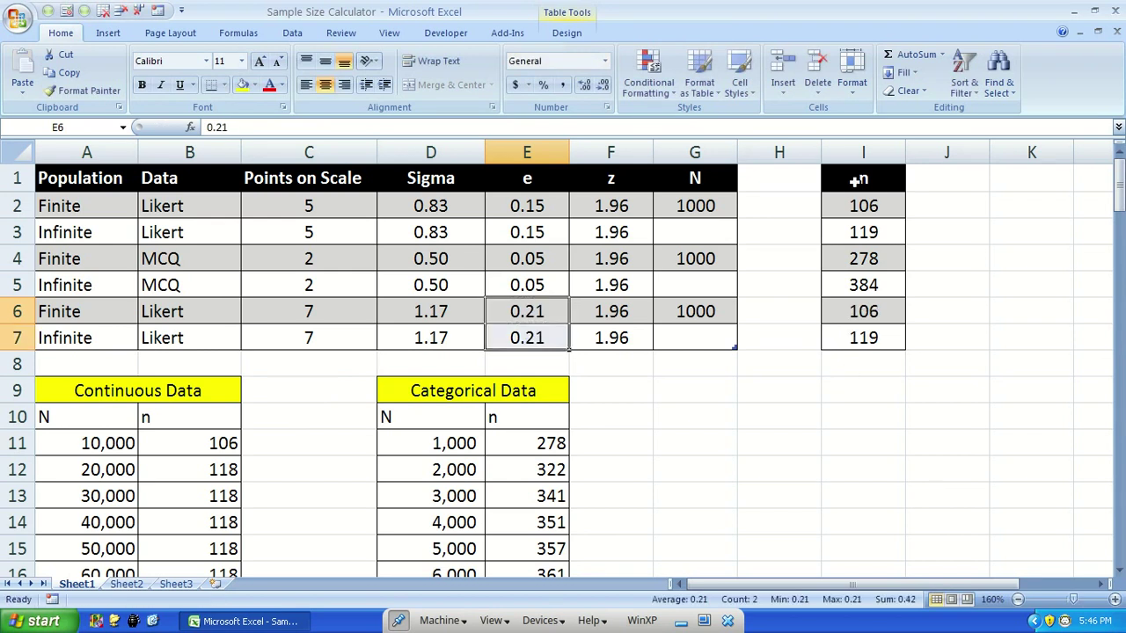
click(897, 337)
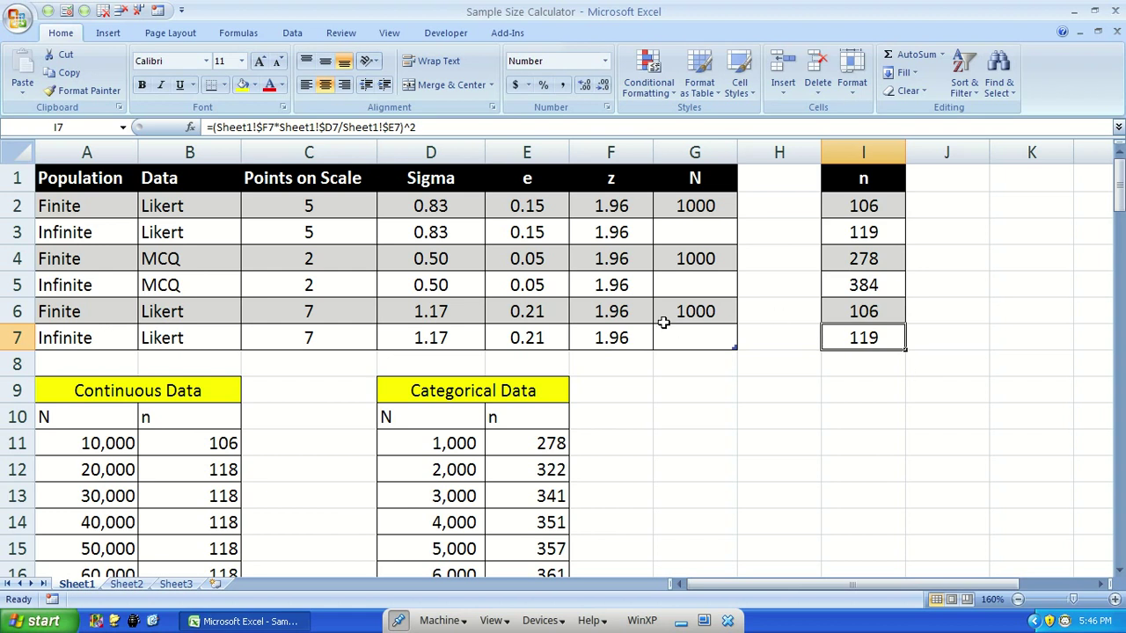
Undo the error value changes in the 5-point and 7-point Likert rows and clear the remaining copy selection.
click(538, 211)
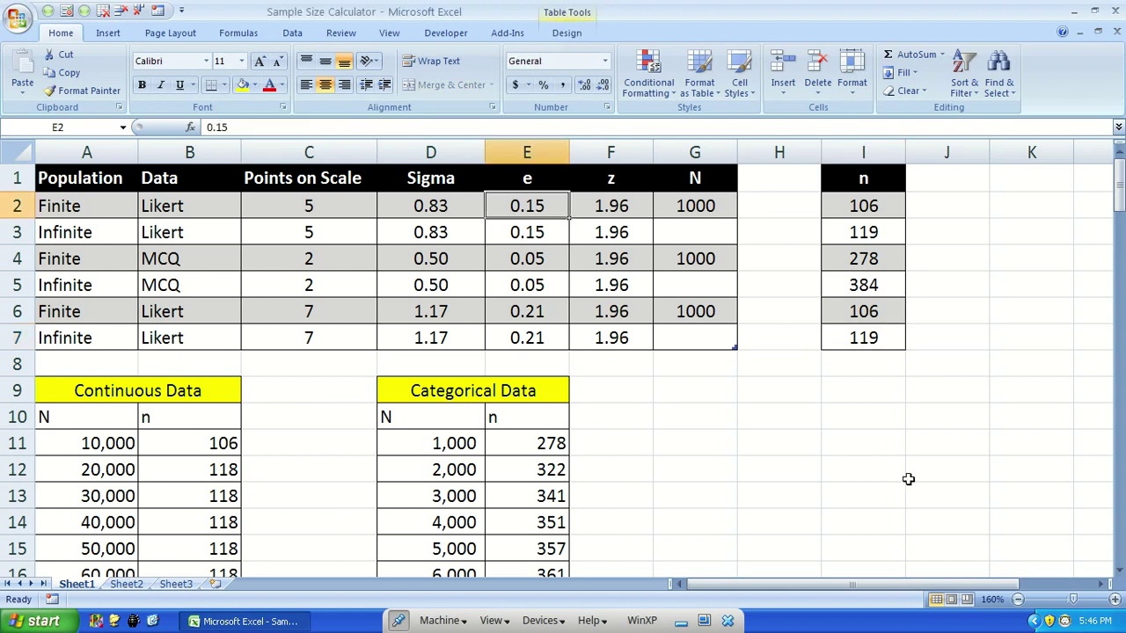
key(ctrl+z)
key(ctrl+z)
key(ctrl+z)
key(ctrl+z)
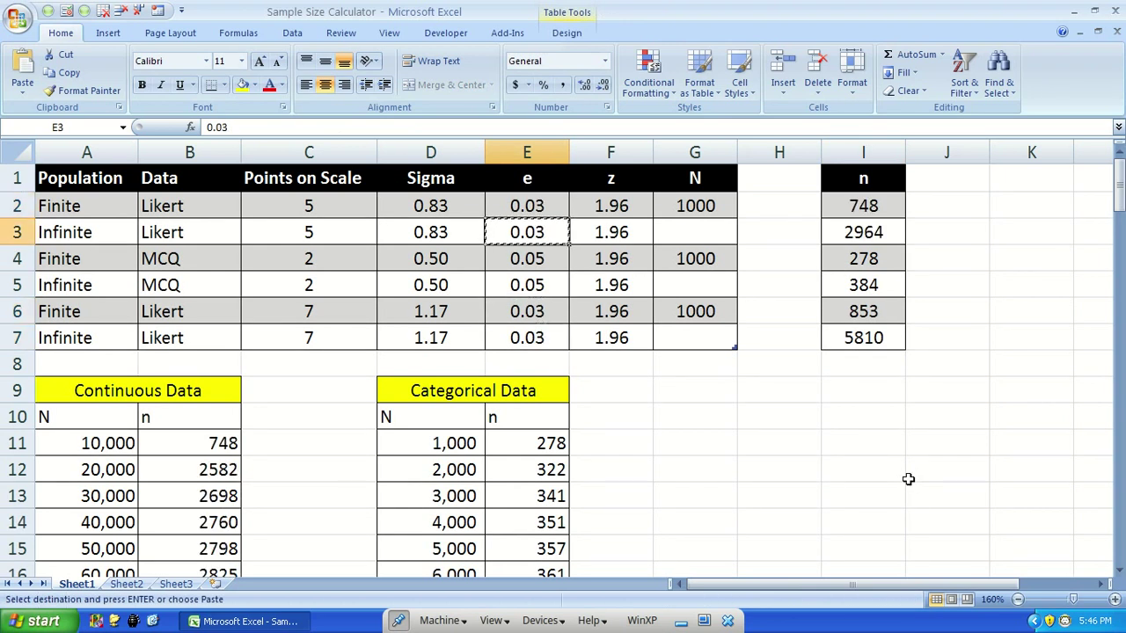
key(Escape)
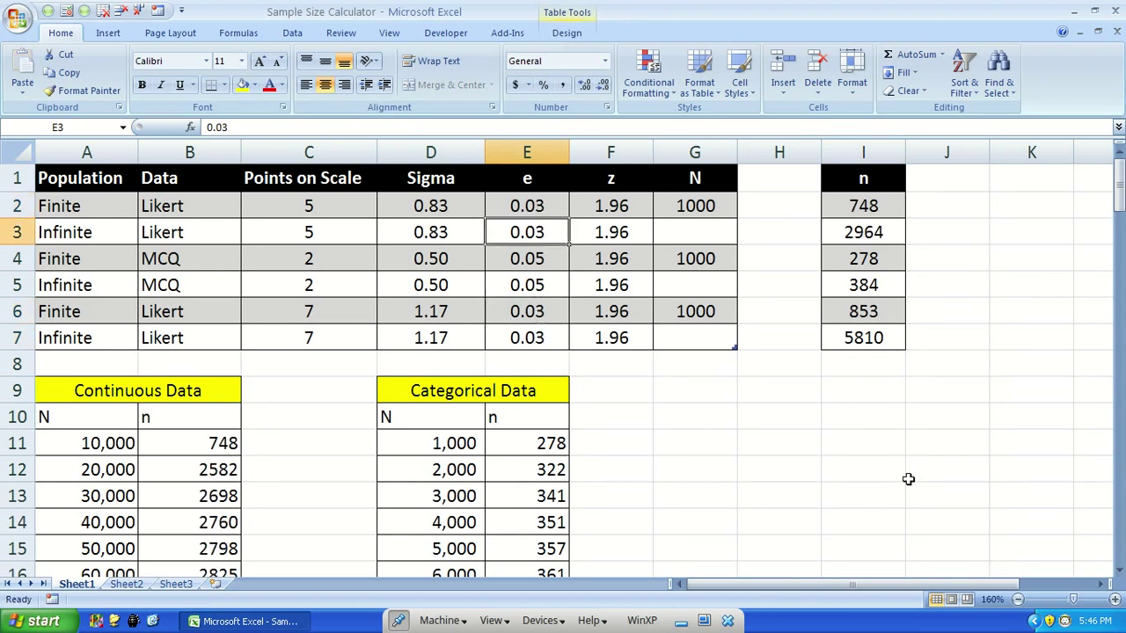
Examine the infinite 5-point Likert sample size, the finite row's population value and the Continuous Data table.
click(123, 233)
click(843, 233)
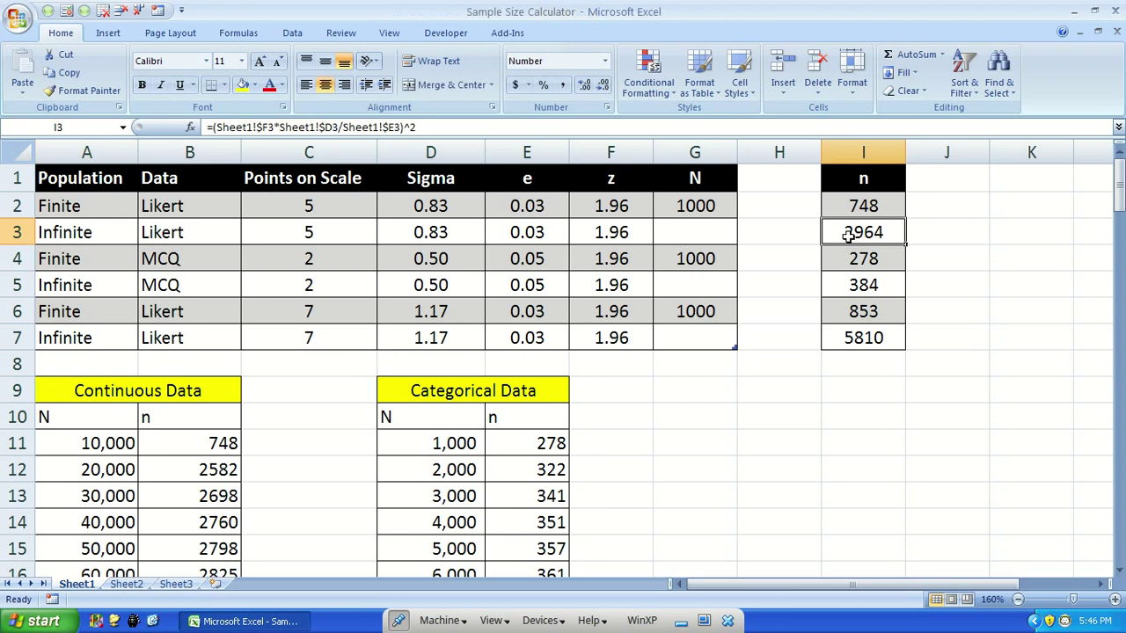
click(725, 202)
scroll(158, 423, down, 12)
scroll(175, 402, up, 7)
scroll(175, 402, up, 5)
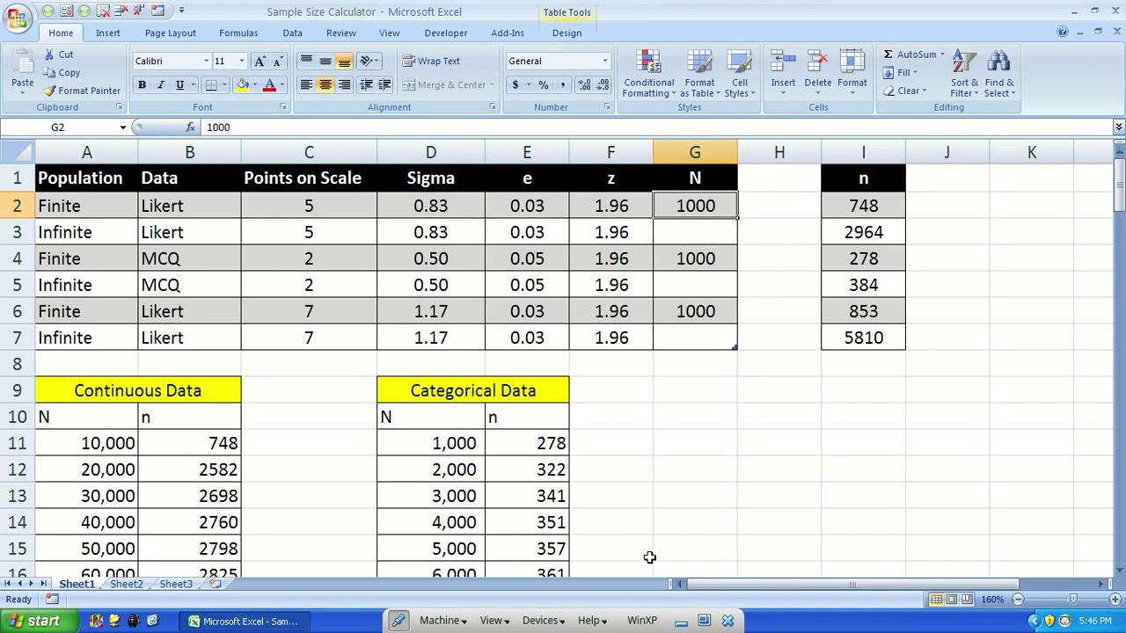
Consult the Categorical Data section on page 5 of Determining appropriate Sample-Size.pdf, then close the document.
click(684, 623)
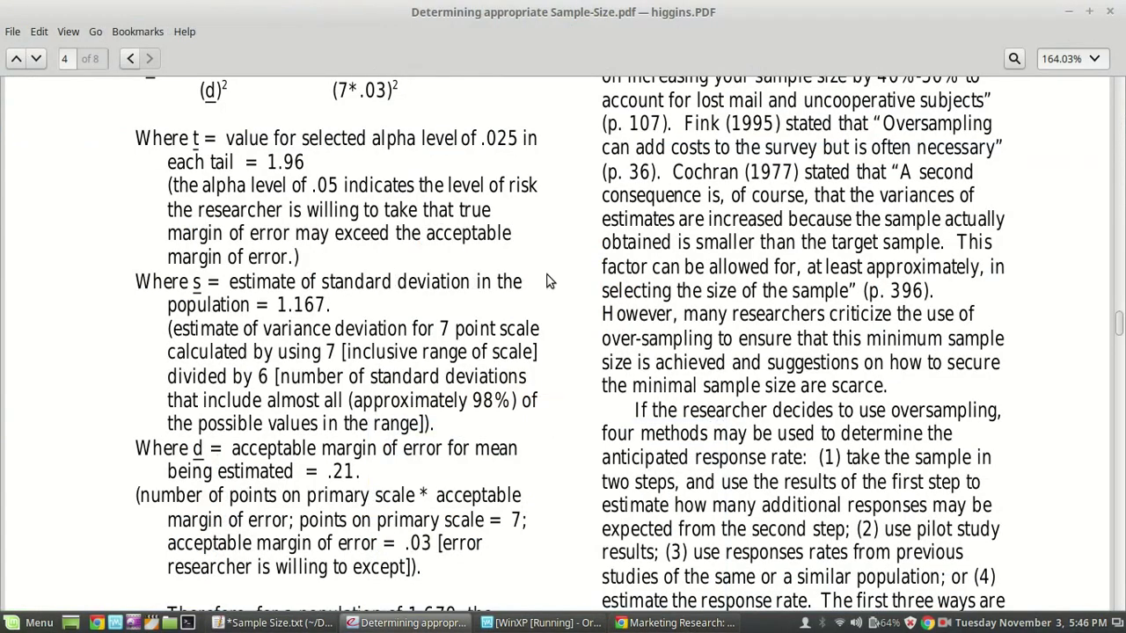
scroll(607, 293, down, 5)
scroll(621, 297, down, 12)
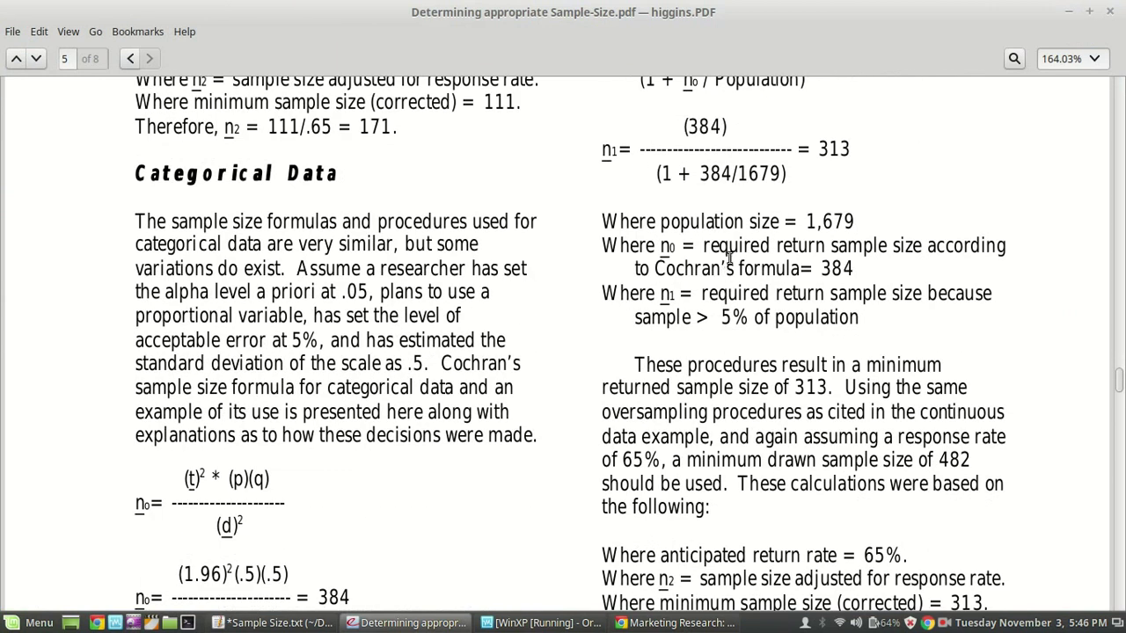
scroll(726, 252, up, 2)
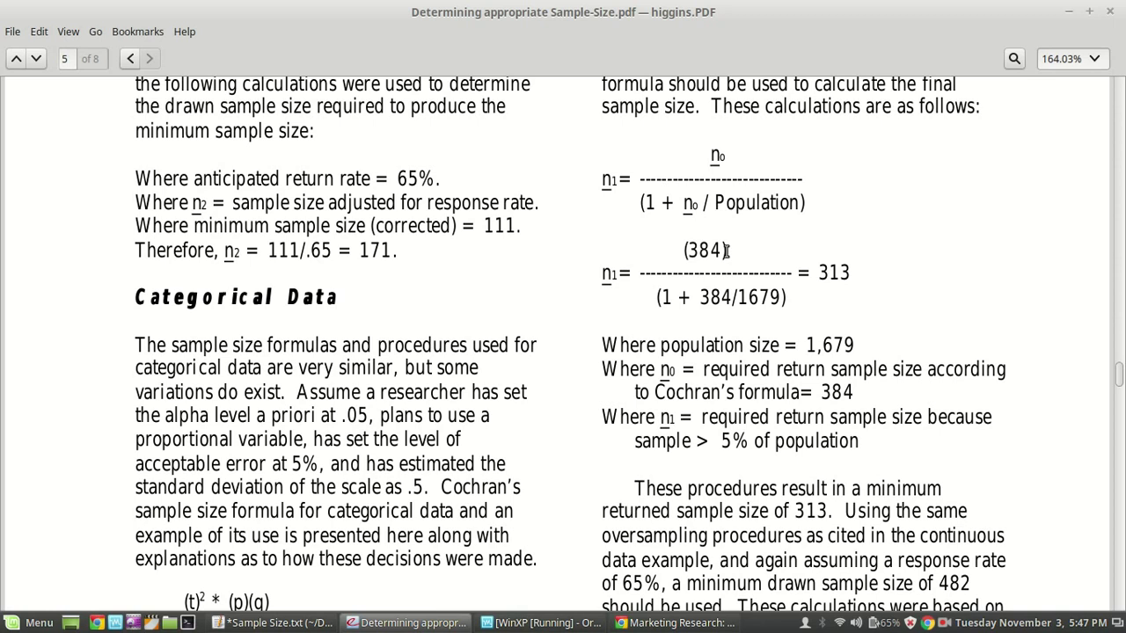
key(ctrl+w)
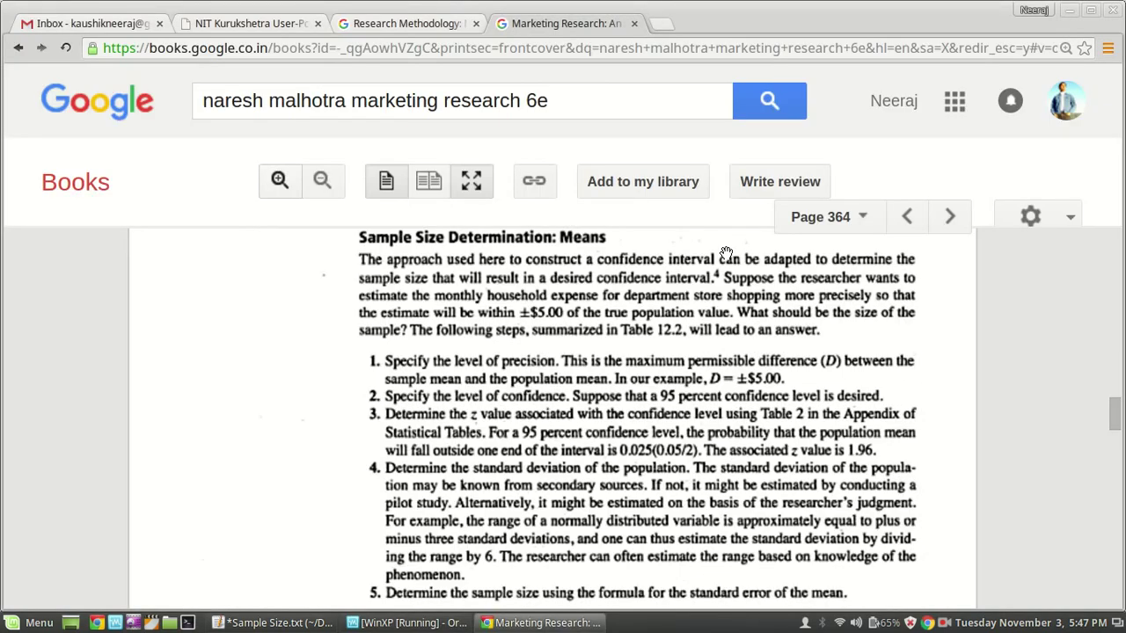
Switch to Sample Size.txt in gedit and review the Sampling Design outline from population type and sampling frame to sampling unit and method.
click(268, 623)
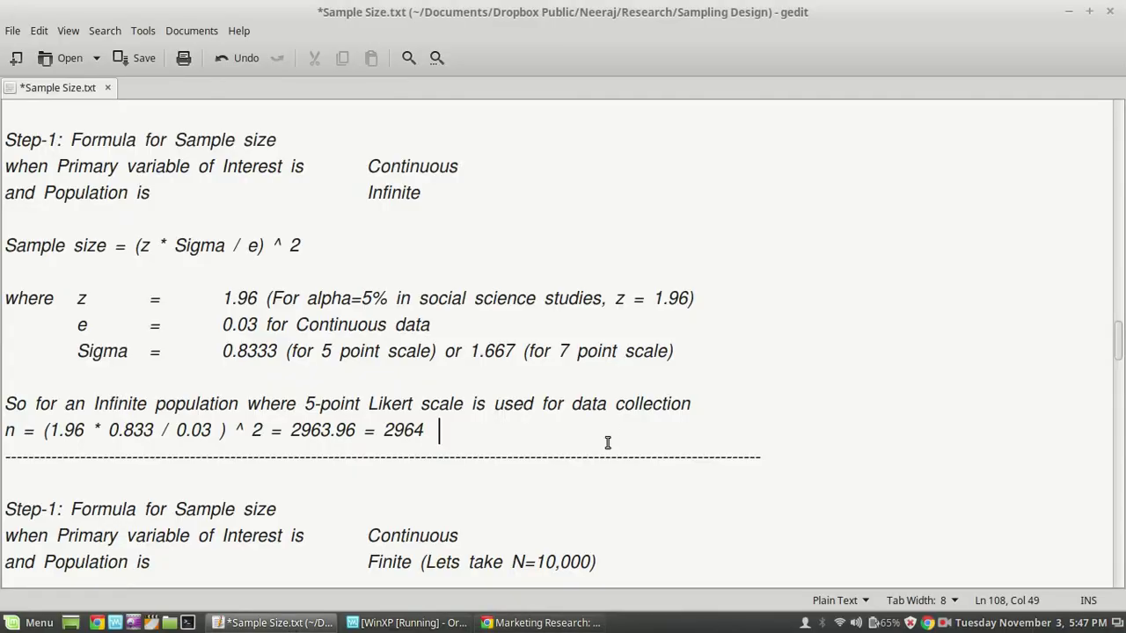
key(ctrl+Home)
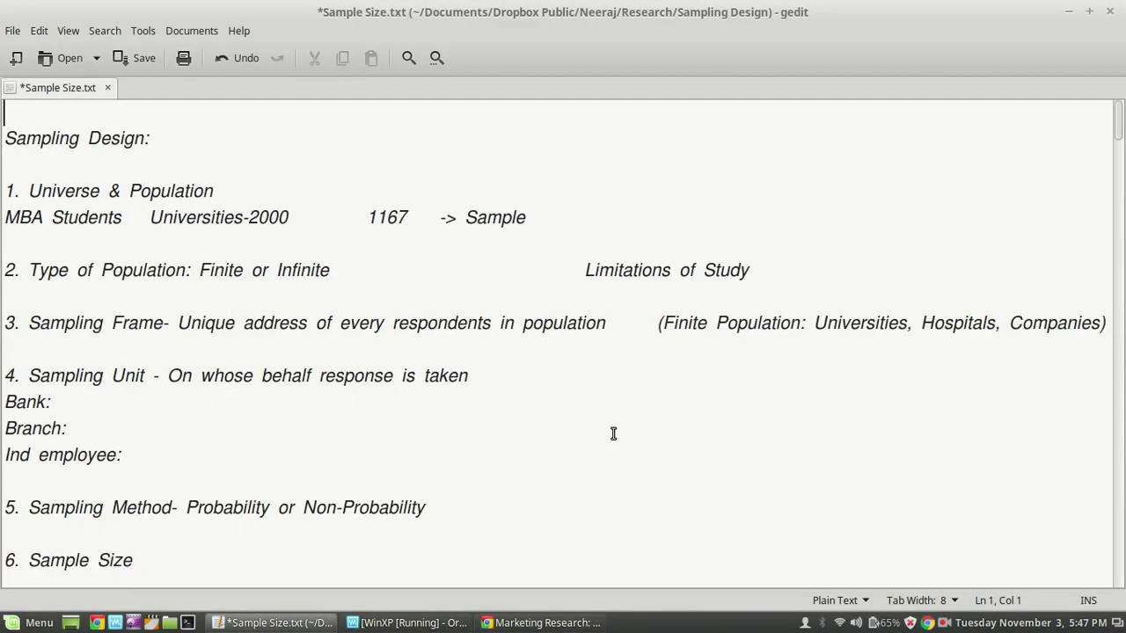
double_click(205, 272)
drag(51, 323, 299, 325)
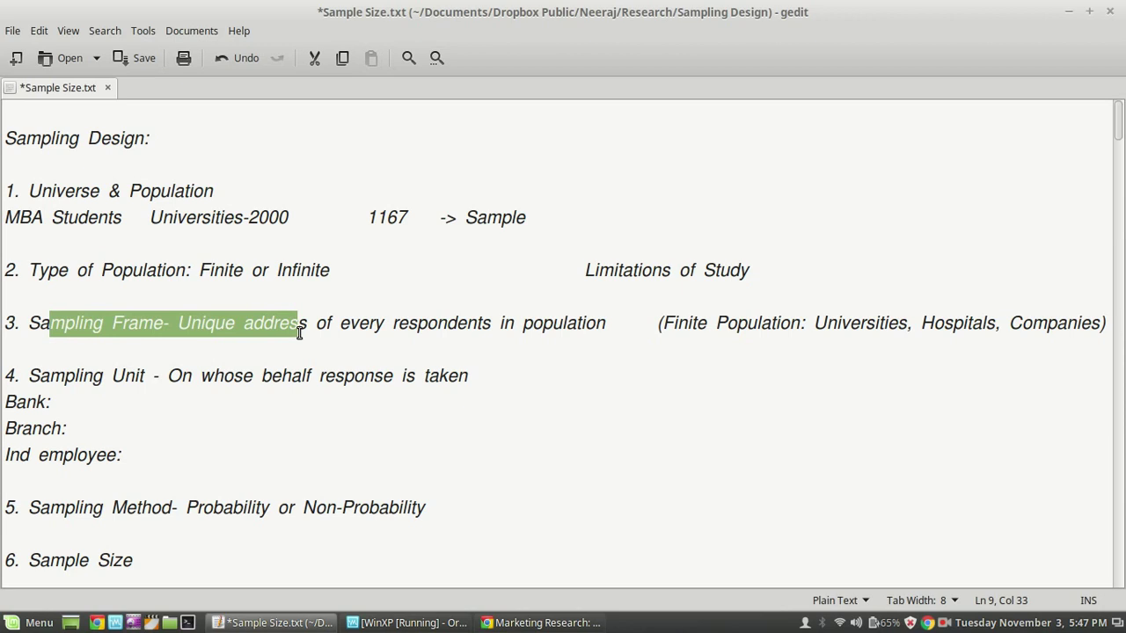
click(518, 322)
key(shift+End)
drag(92, 375, 103, 375)
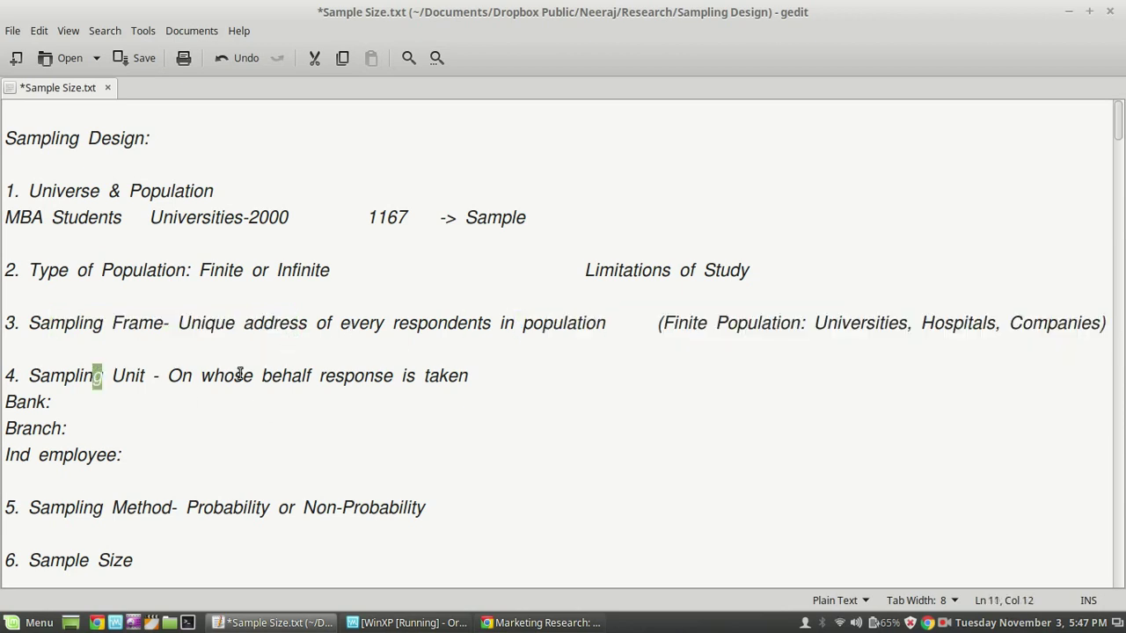
scroll(238, 380, down, 2)
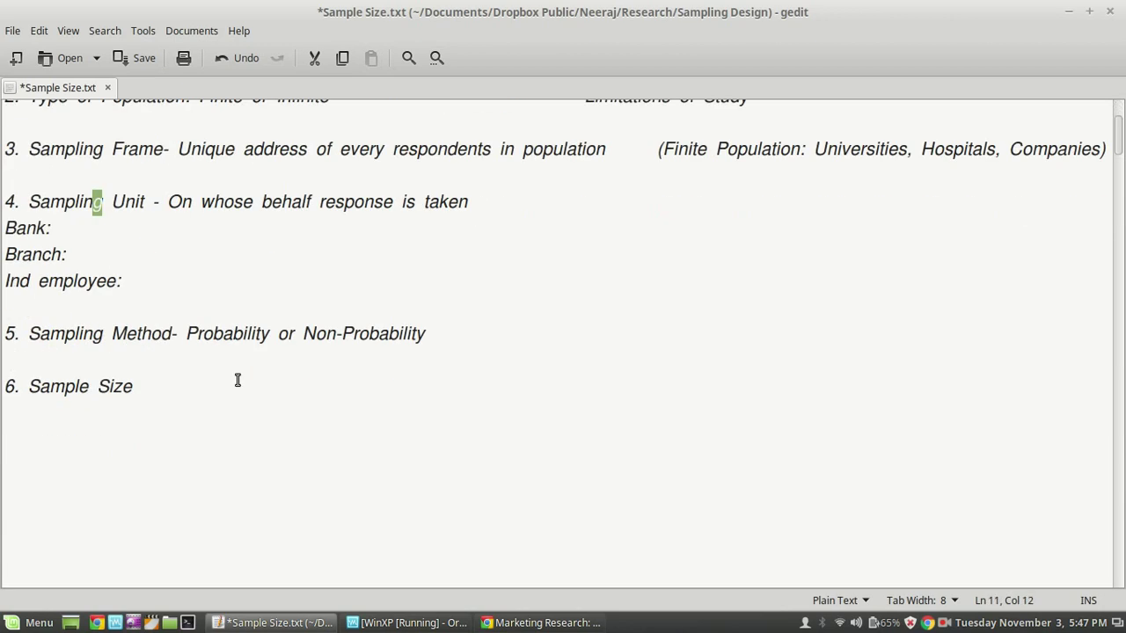
click(103, 332)
click(387, 334)
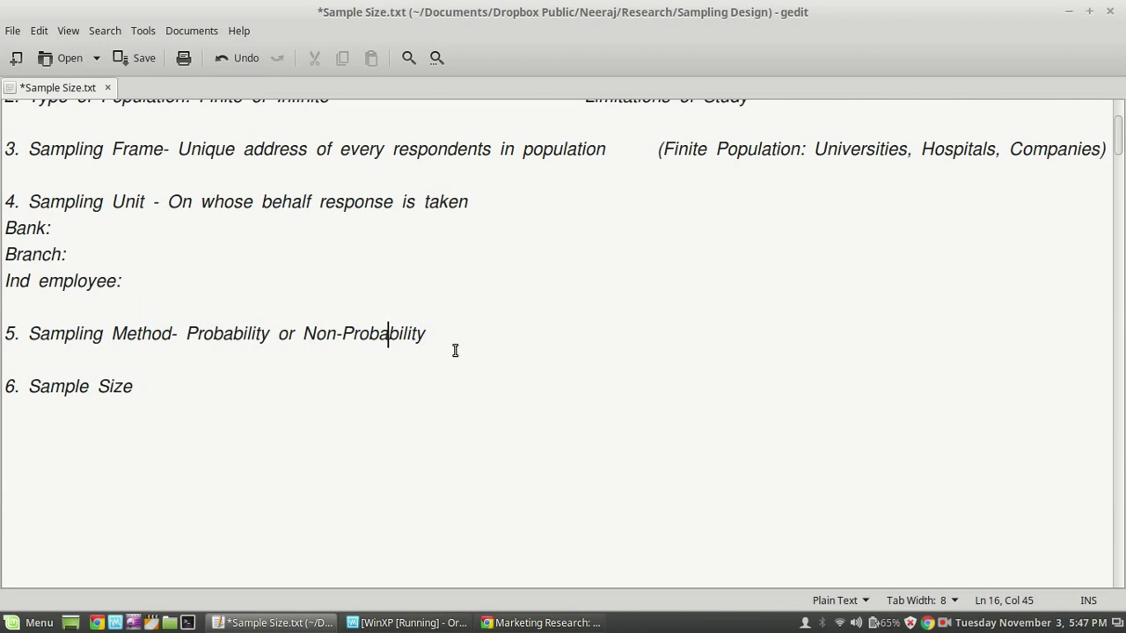
Review the notes on deciding sample size parameters, including error estimation, Cochran's variance estimation methods and the sample size formula.
scroll(445, 333, down, 10)
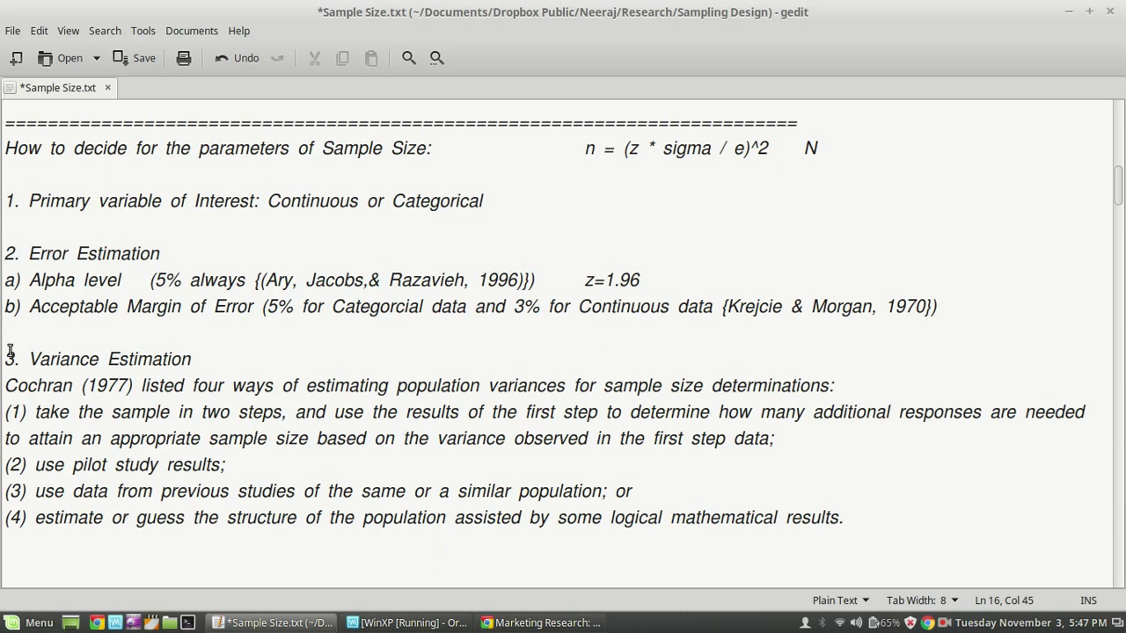
scroll(92, 358, down, 1)
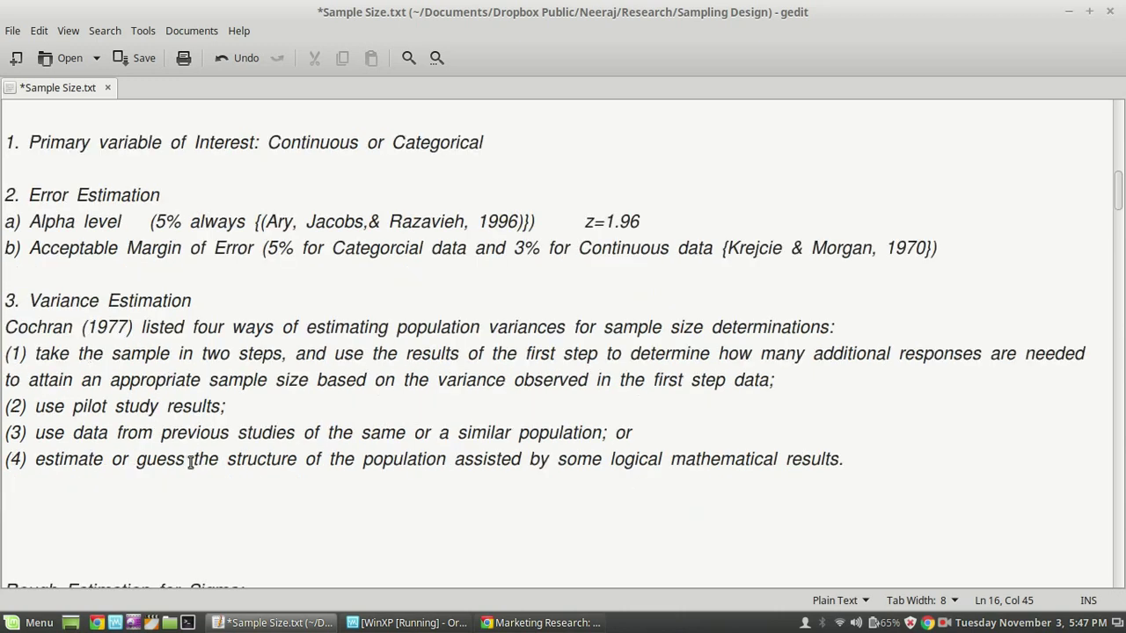
drag(64, 425, 644, 445)
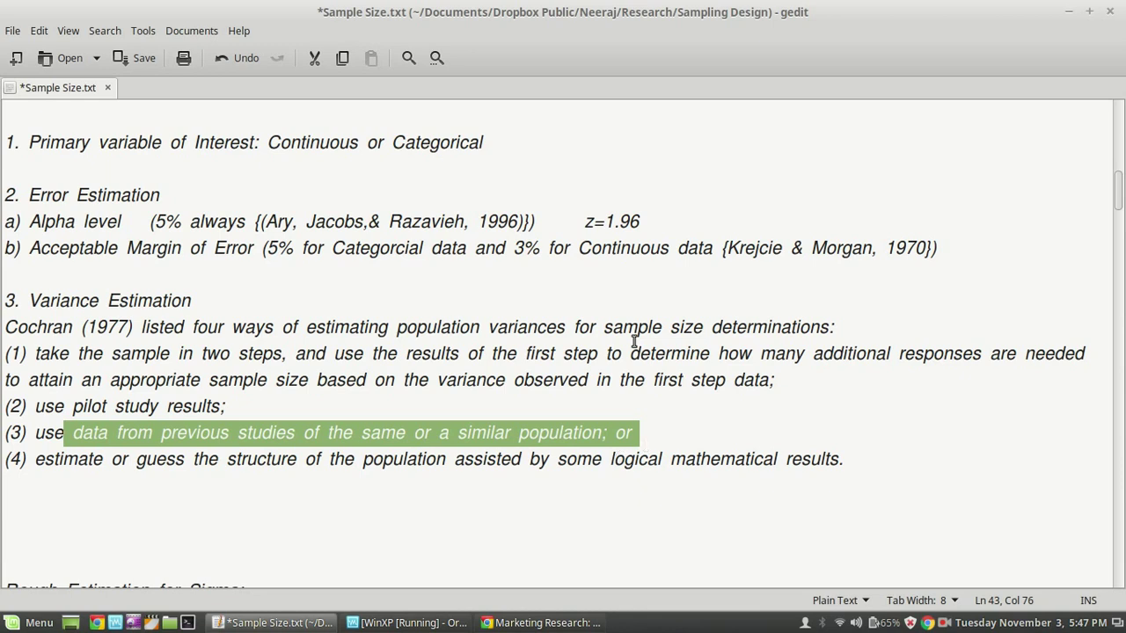
scroll(628, 311, up, 3)
click(724, 263)
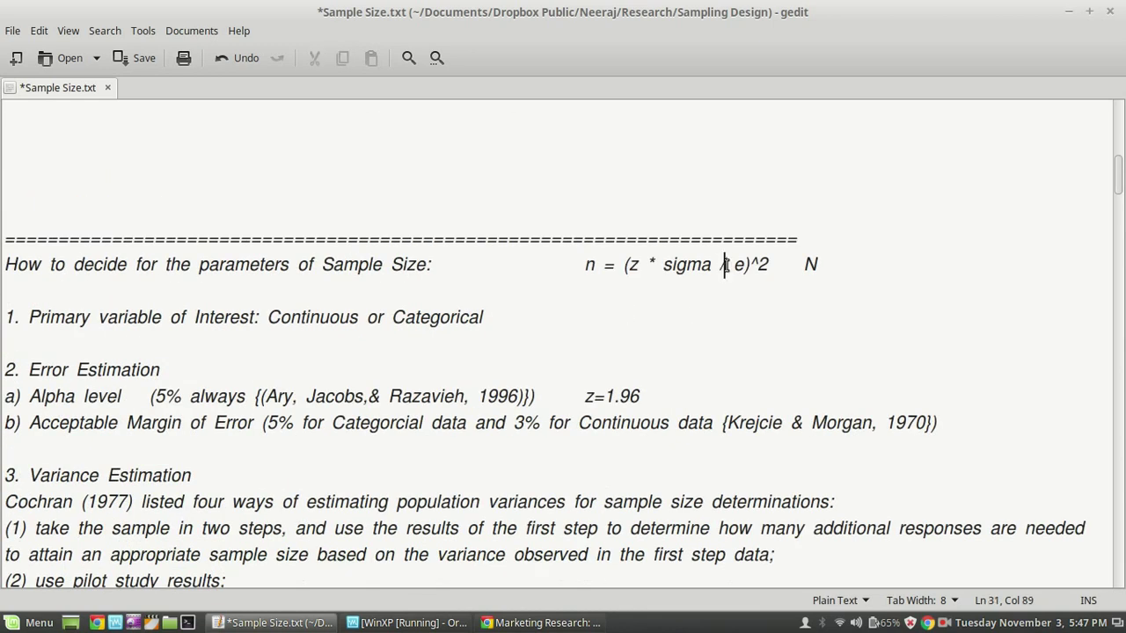